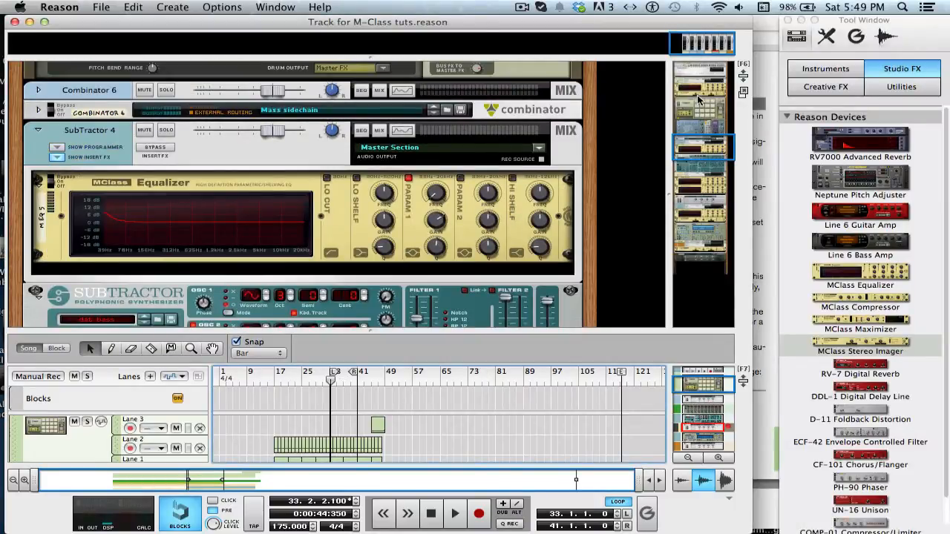
Scroll the rack down to the Kong drum module and play the song briefly to listen
{"action": "left_click", "coordinate": [700, 98]}
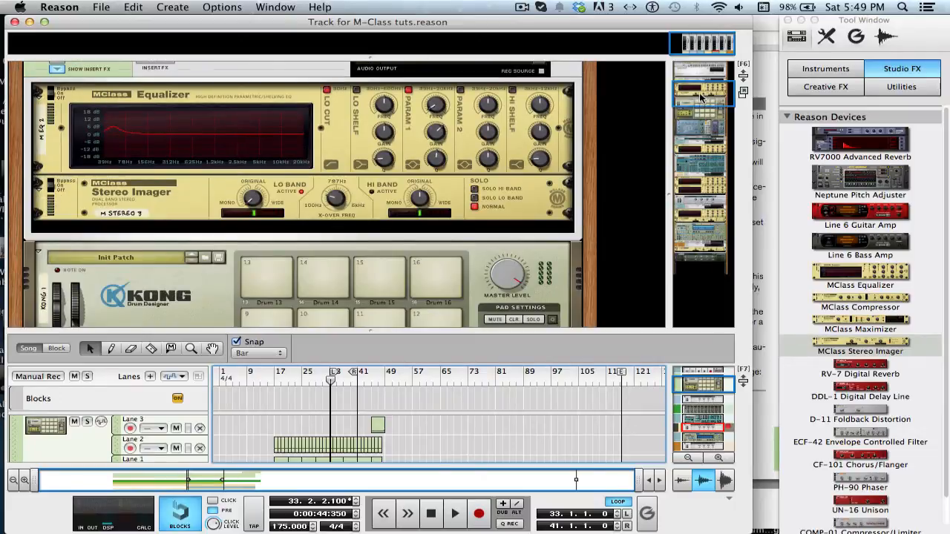
{"action": "mouse_move", "coordinate": [700, 97]}
{"action": "left_mouse_down"}
{"action": "mouse_move", "coordinate": [696, 260]}
{"action": "mouse_move", "coordinate": [701, 107]}
{"action": "left_mouse_up"}
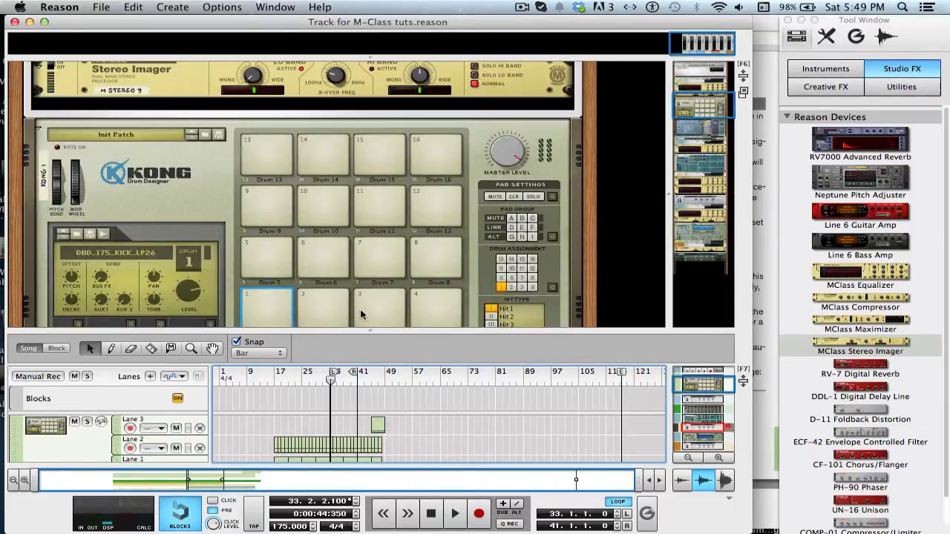
{"action": "key", "text": "space"}
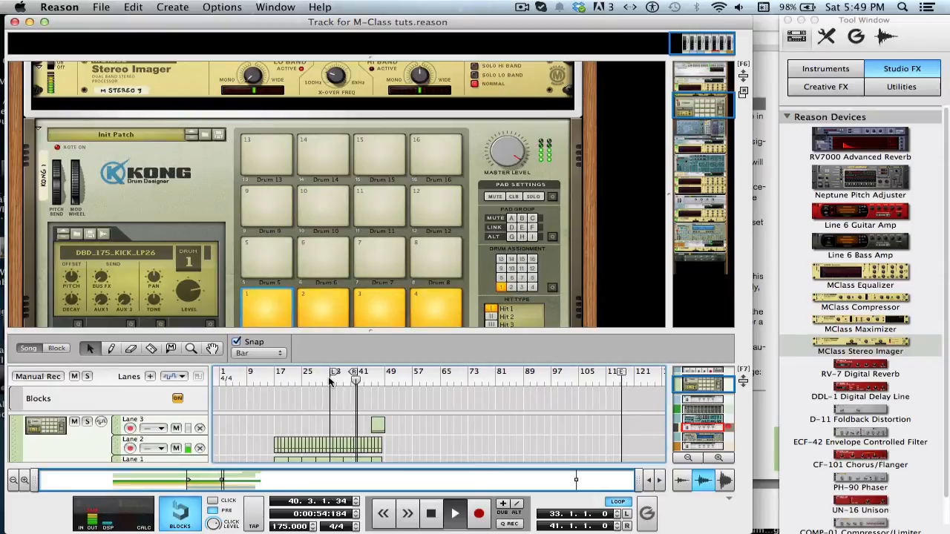
{"action": "key", "text": "space"}
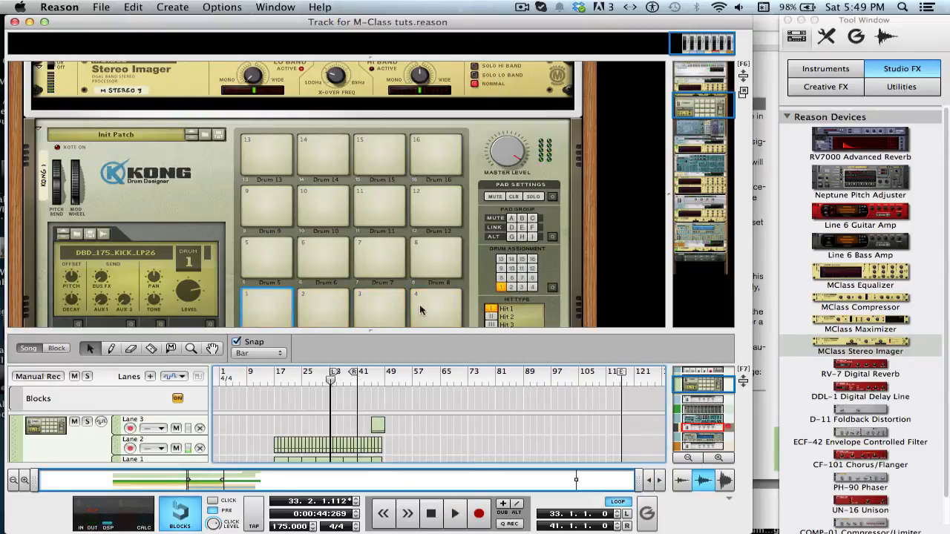
Insert an MClass Compressor below the Stereo Imager in the Kong's insert effects chain
{"action": "left_click_drag", "start_coordinate": [700, 102], "coordinate": [616, 125]}
{"action": "left_click", "coordinate": [493, 190]}
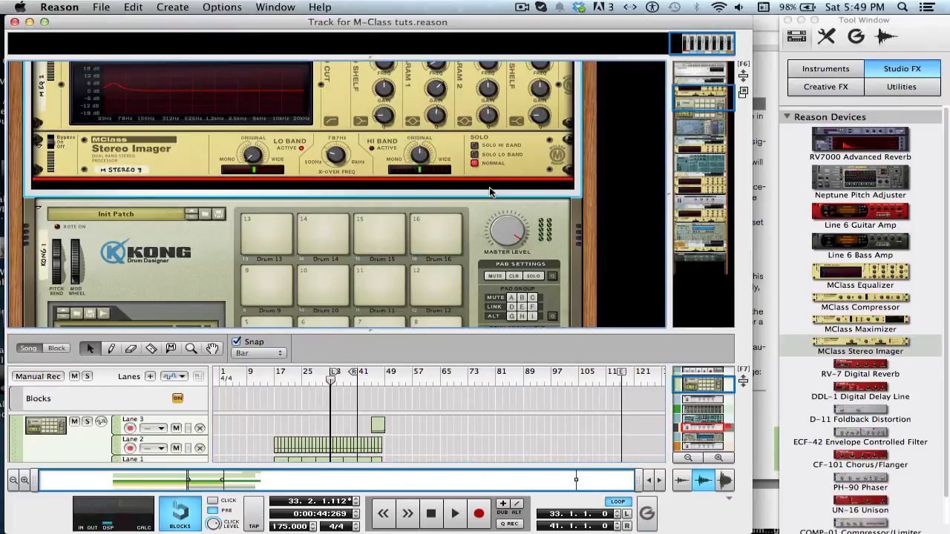
{"action": "double_click", "coordinate": [881, 299]}
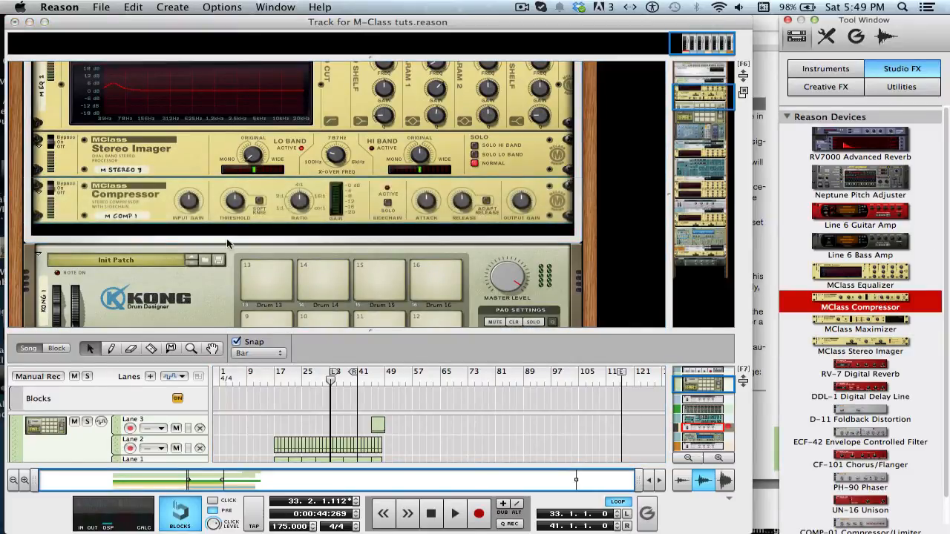
Solo the Kong 1 channel and play the song from bar 33 to hear the drums alone
{"action": "left_click_drag", "start_coordinate": [716, 99], "coordinate": [714, 90]}
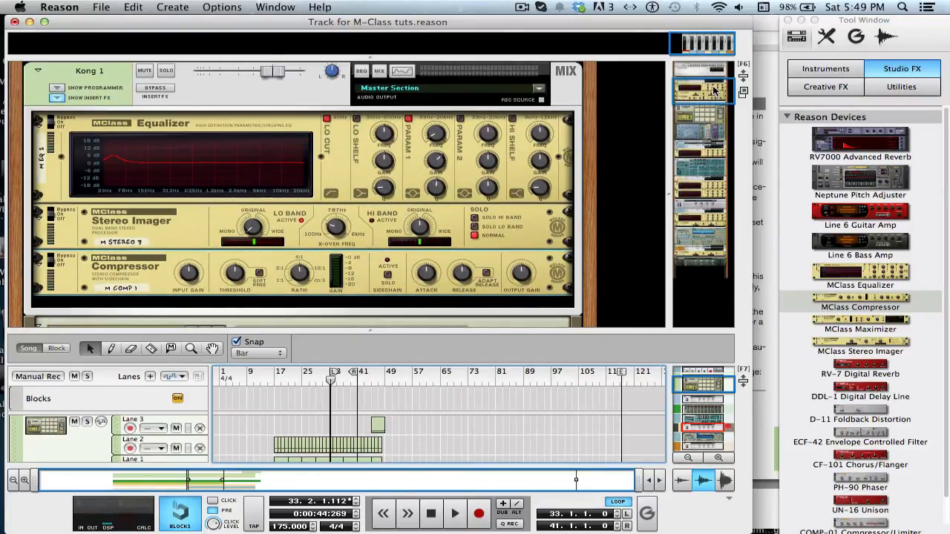
{"action": "left_click", "coordinate": [166, 70]}
{"action": "key", "text": "space"}
{"action": "left_click_drag", "start_coordinate": [333, 381], "coordinate": [329, 379]}
{"action": "key", "text": "space"}
{"action": "left_click", "coordinate": [50, 261]}
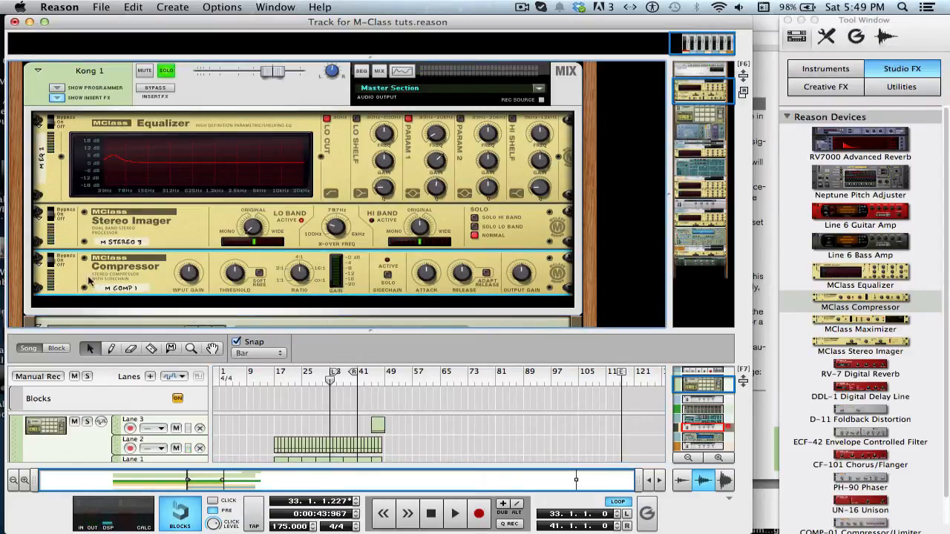
{"action": "left_click", "coordinate": [328, 380]}
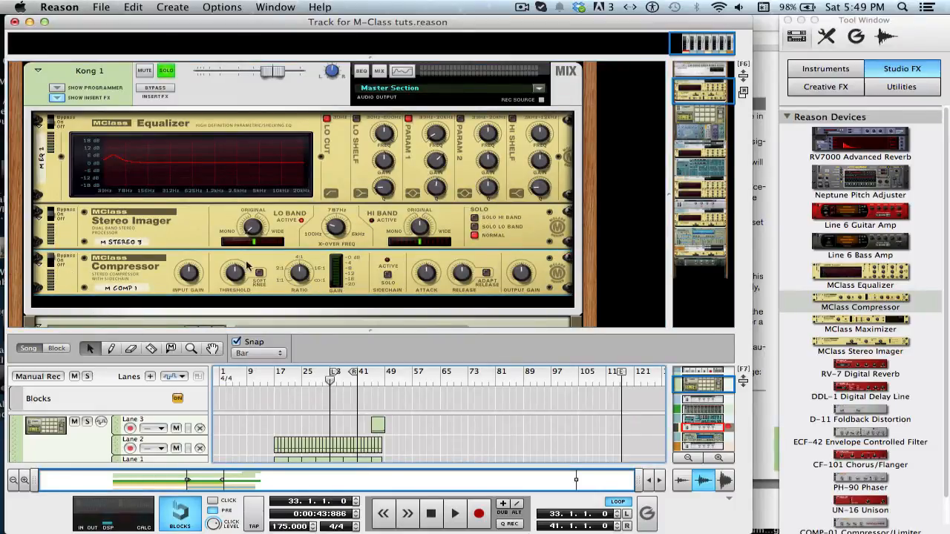
Fold the Stereo Imager and Equalizer devices to compact the insert chain
{"action": "left_click", "coordinate": [41, 213]}
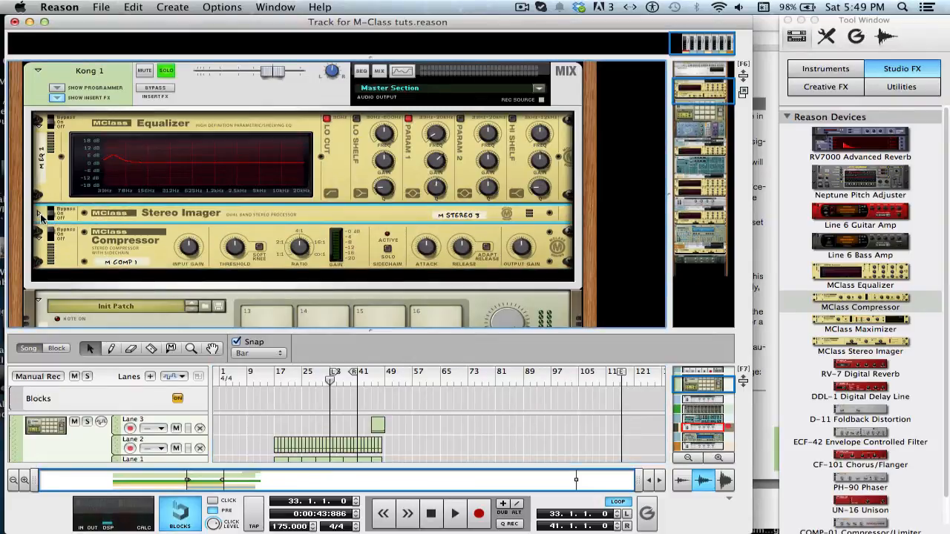
{"action": "left_click", "coordinate": [41, 125]}
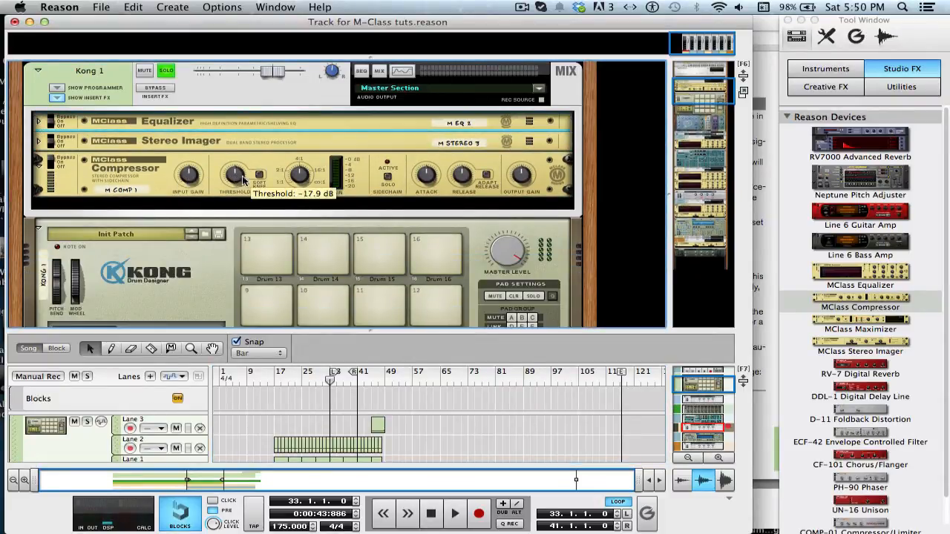
Play the soloed drums while checking the channel levels in the mixer, and hide the mixer again
{"action": "mouse_move", "coordinate": [304, 173]}
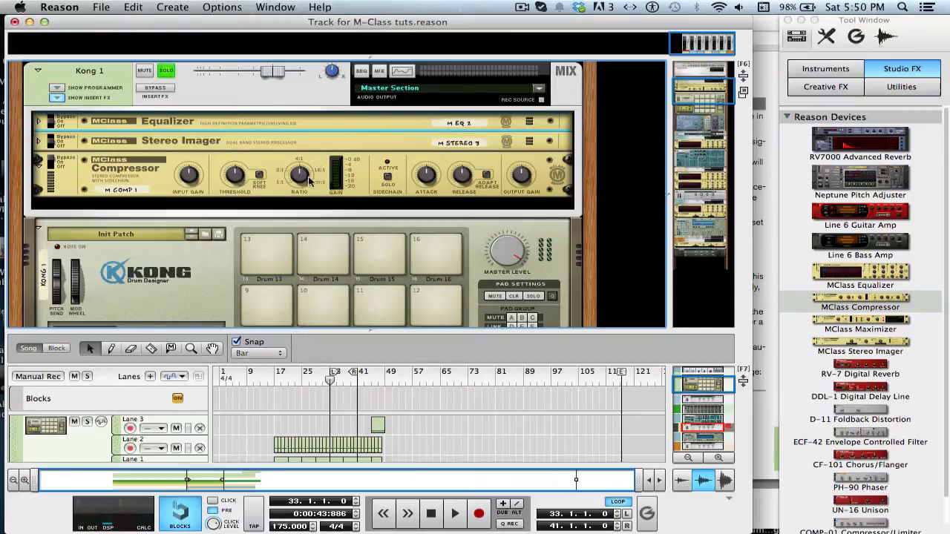
{"action": "left_click", "coordinate": [323, 163]}
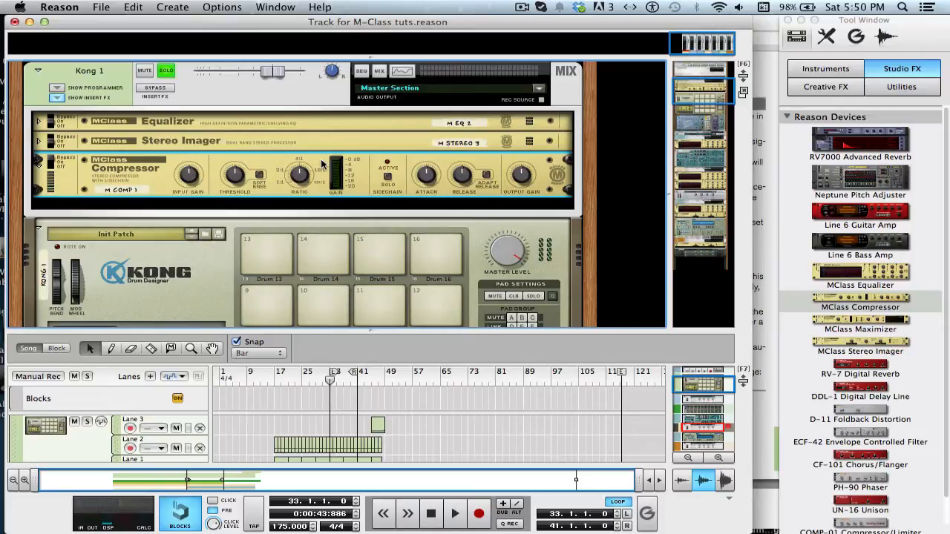
{"action": "left_click", "coordinate": [166, 71]}
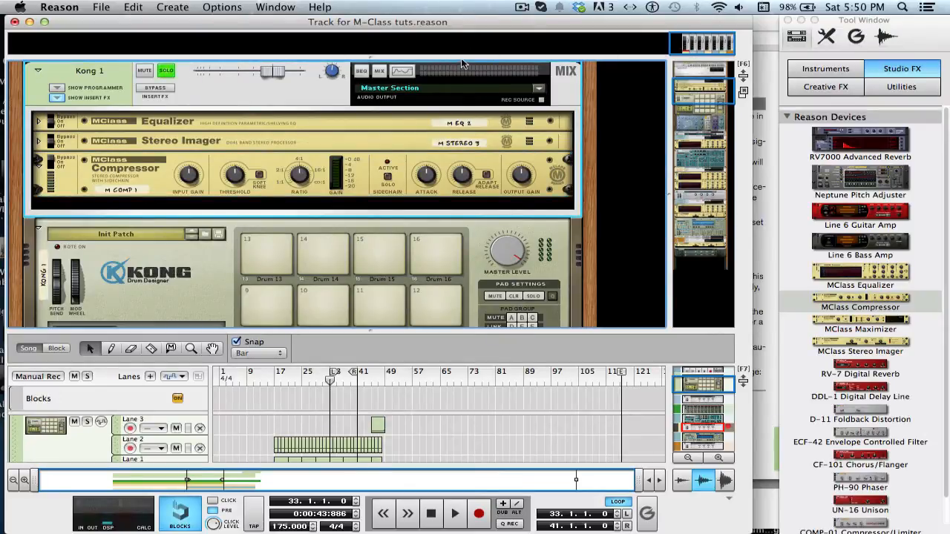
{"action": "scroll", "coordinate": [461, 66], "scroll_direction": "up", "scroll_amount": 5}
{"action": "key", "text": "space"}
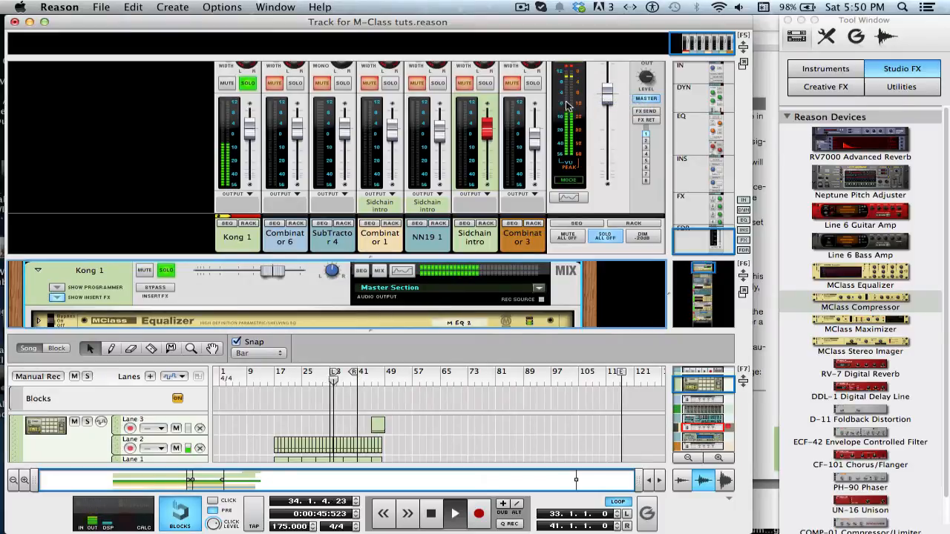
{"action": "key", "text": "F5"}
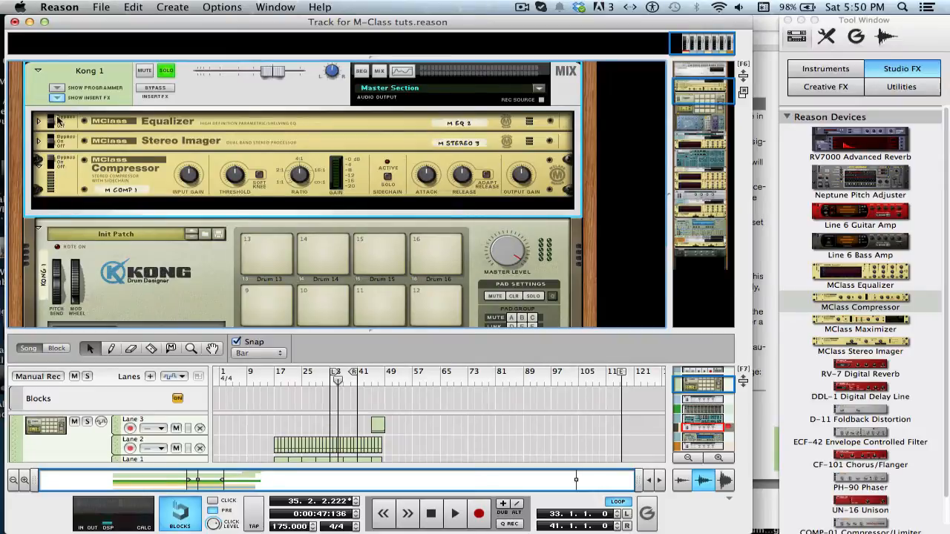
Switch the compressor on and lower its threshold to about -24.7 dB
{"action": "left_click", "coordinate": [60, 165]}
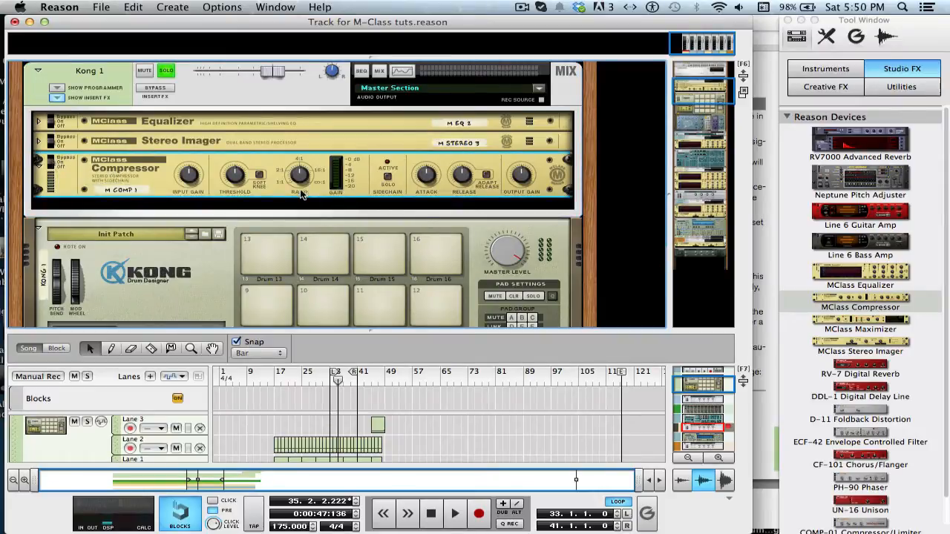
{"action": "left_click", "coordinate": [51, 158]}
{"action": "mouse_move", "coordinate": [192, 176]}
{"action": "mouse_move", "coordinate": [231, 178]}
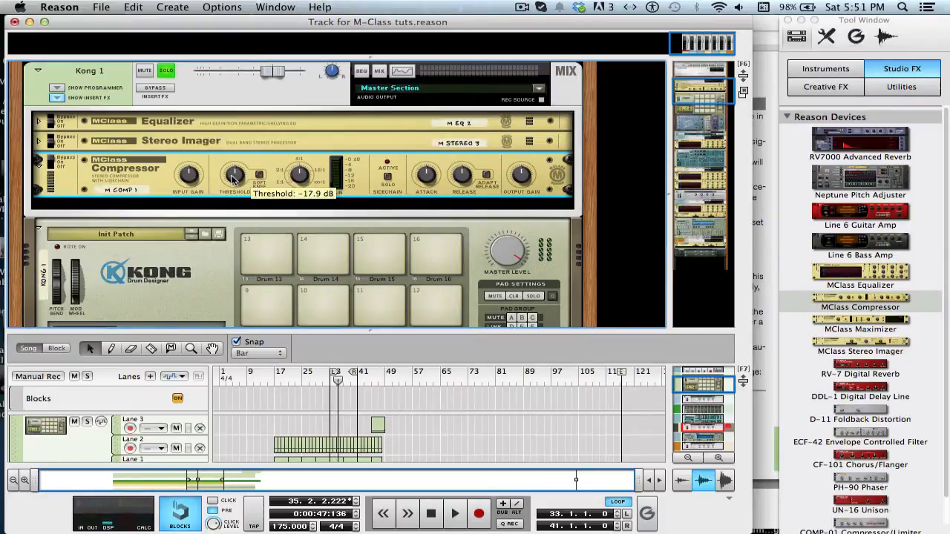
{"action": "left_click_drag", "start_coordinate": [232, 179], "coordinate": [236, 196]}
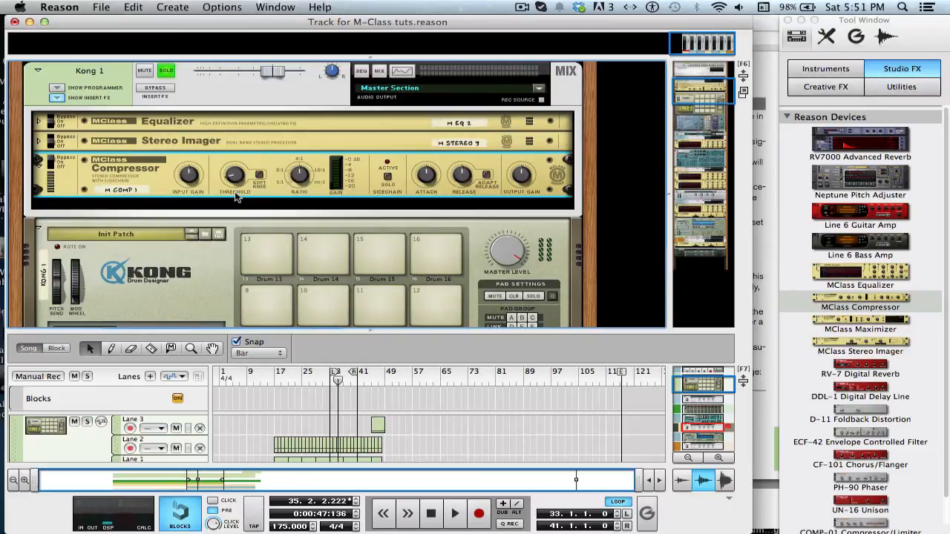
{"action": "mouse_move", "coordinate": [234, 178]}
{"action": "left_mouse_down"}
{"action": "mouse_move", "coordinate": [217, 163]}
{"action": "mouse_move", "coordinate": [236, 175]}
{"action": "mouse_move", "coordinate": [222, 171]}
{"action": "left_mouse_up"}
Nudge the compressor's ratio and turn its attack down to 1 ms
{"action": "mouse_move", "coordinate": [300, 181]}
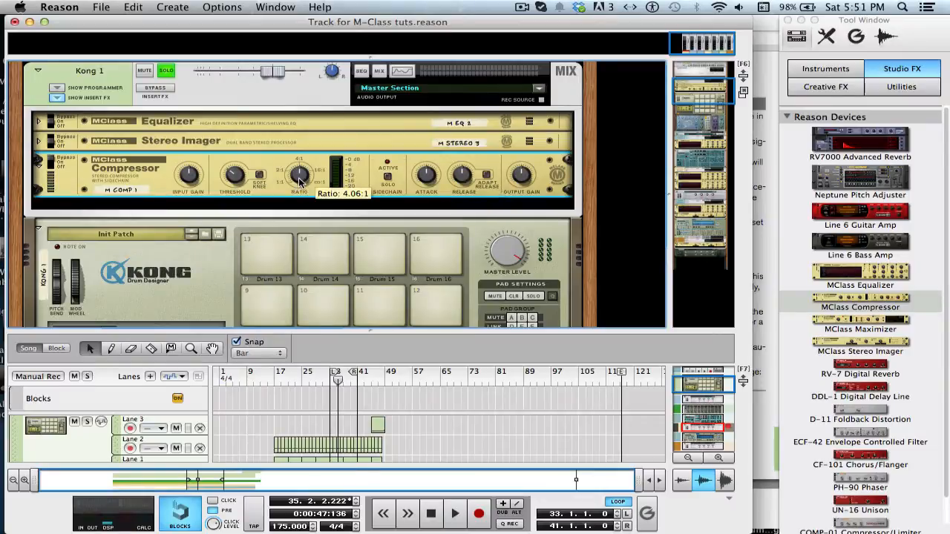
{"action": "mouse_move", "coordinate": [239, 182]}
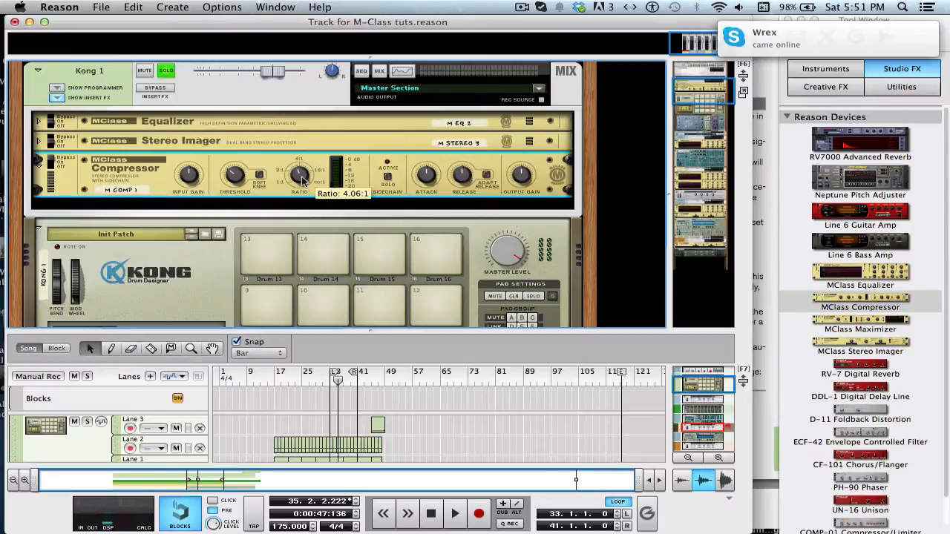
{"action": "mouse_move", "coordinate": [301, 180]}
{"action": "left_mouse_down"}
{"action": "mouse_move", "coordinate": [313, 208]}
{"action": "mouse_move", "coordinate": [270, 143]}
{"action": "mouse_move", "coordinate": [301, 176]}
{"action": "left_mouse_up"}
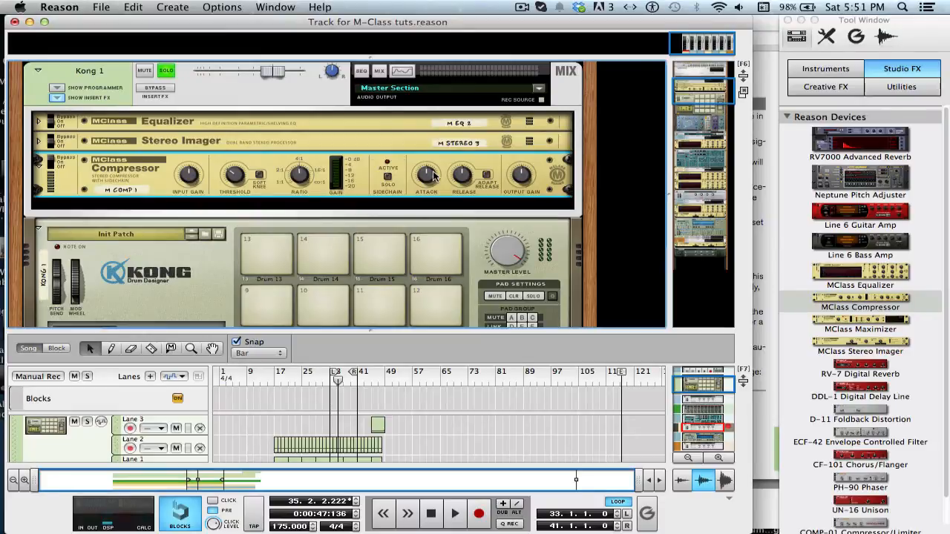
{"action": "mouse_move", "coordinate": [435, 176]}
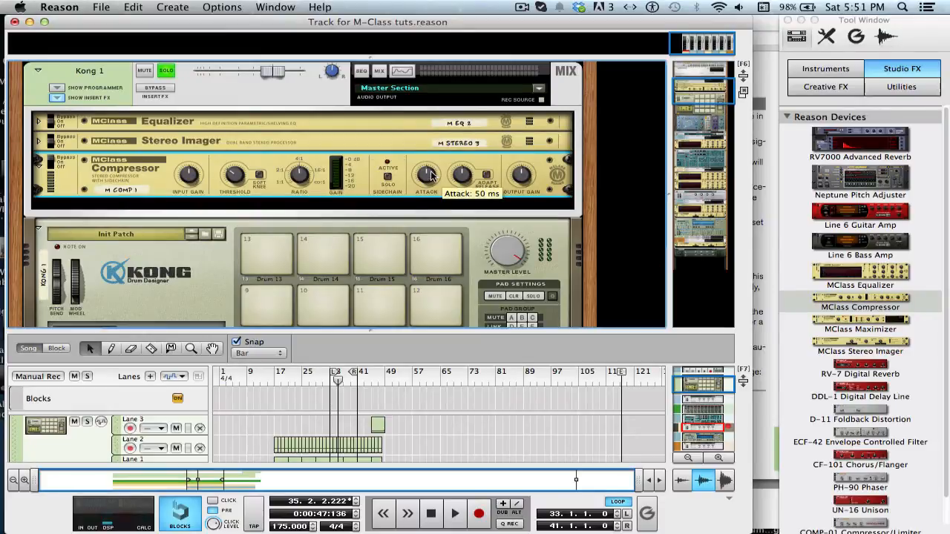
{"action": "left_click_drag", "start_coordinate": [430, 176], "coordinate": [438, 212]}
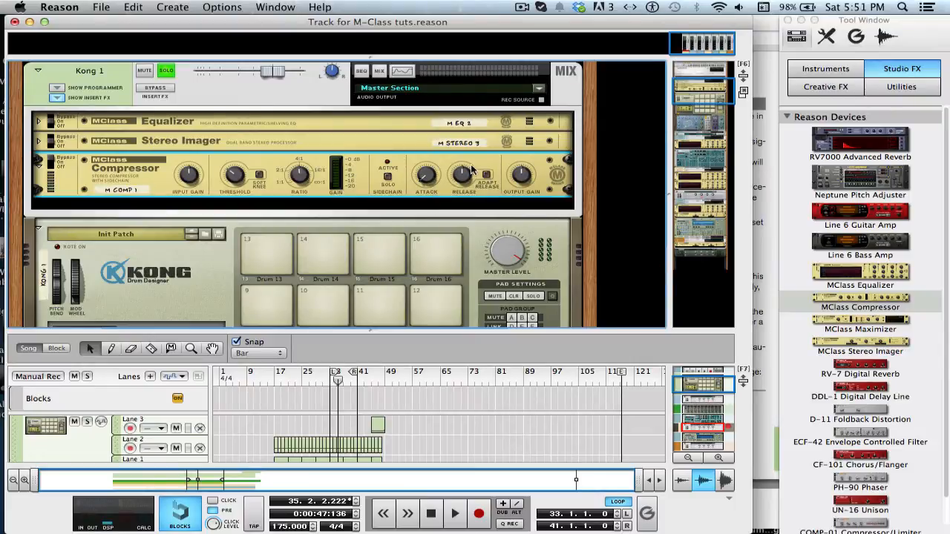
Enable the compressor's Soft Knee option
{"action": "mouse_move", "coordinate": [463, 174]}
{"action": "mouse_move", "coordinate": [240, 174]}
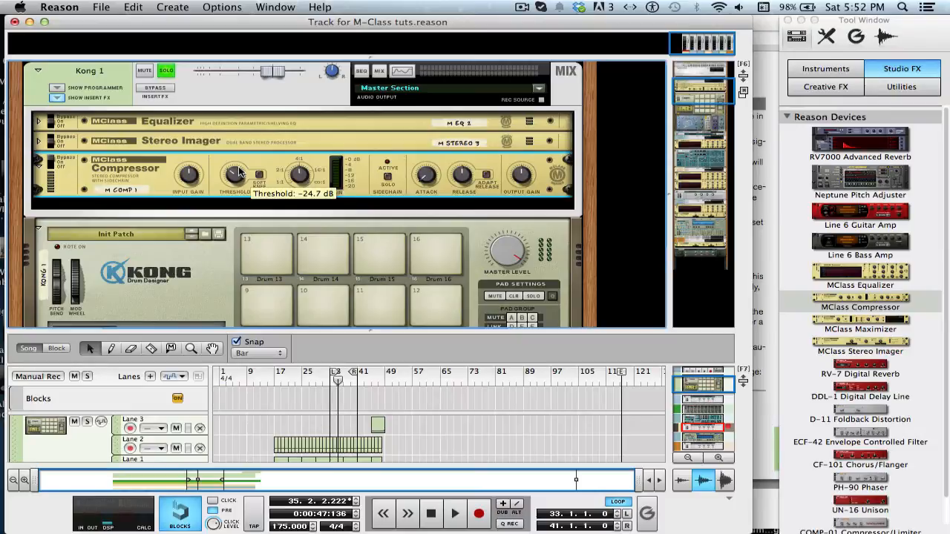
{"action": "left_click", "coordinate": [259, 175]}
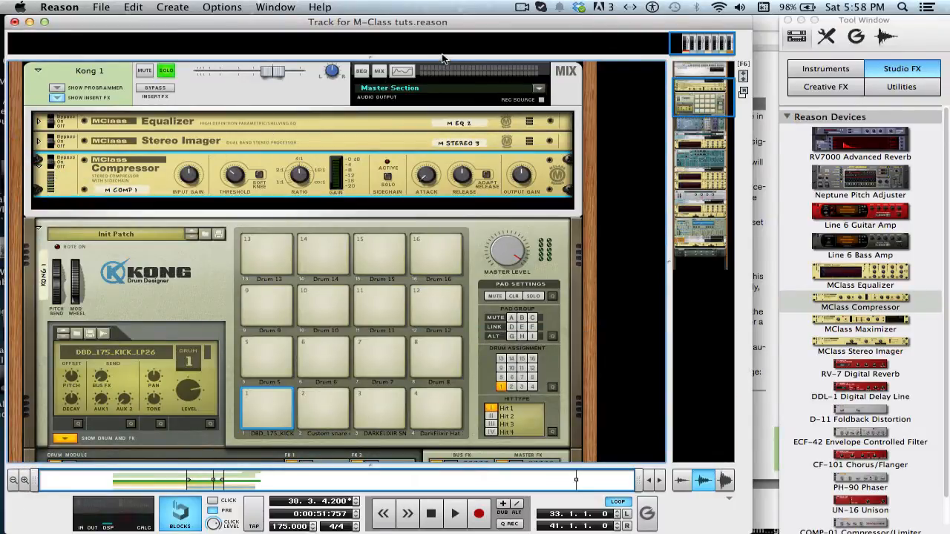
Open the mixer above the rack and enlarge it to show the full channel strips
{"action": "left_click_drag", "start_coordinate": [443, 60], "coordinate": [470, 215]}
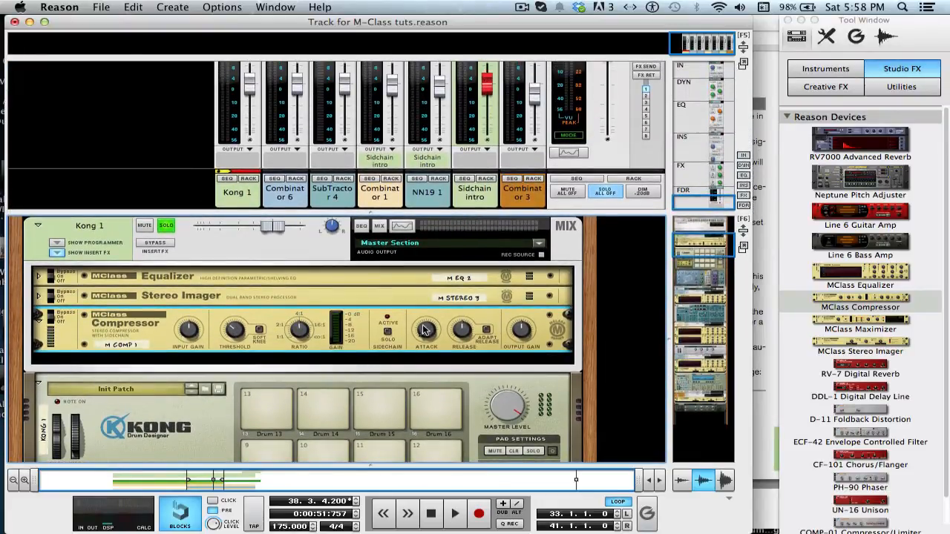
{"action": "mouse_move", "coordinate": [427, 338]}
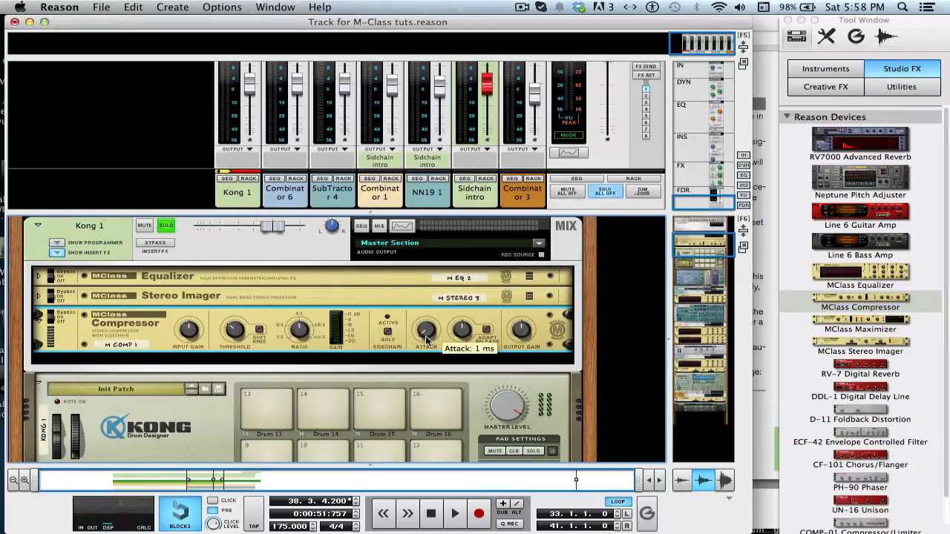
{"action": "mouse_move", "coordinate": [296, 336]}
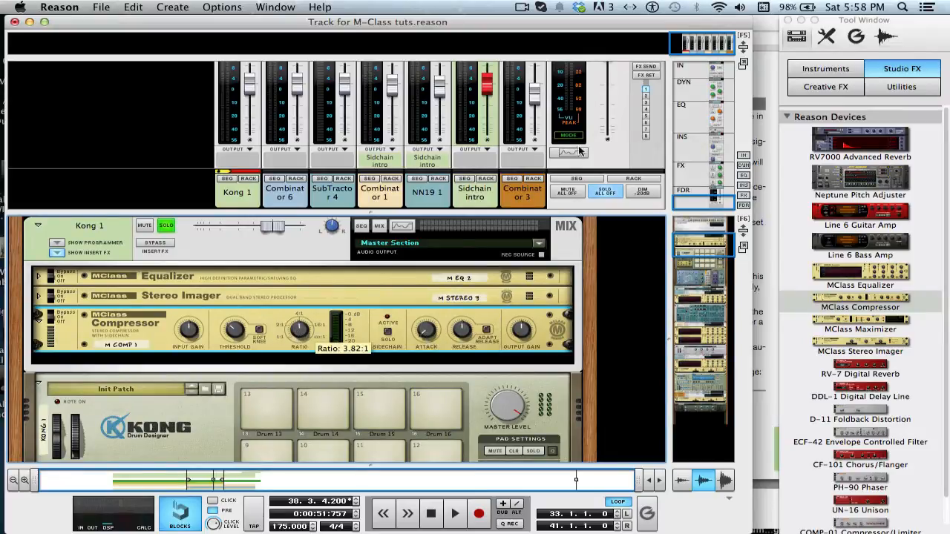
{"action": "left_click_drag", "start_coordinate": [553, 223], "coordinate": [553, 310]}
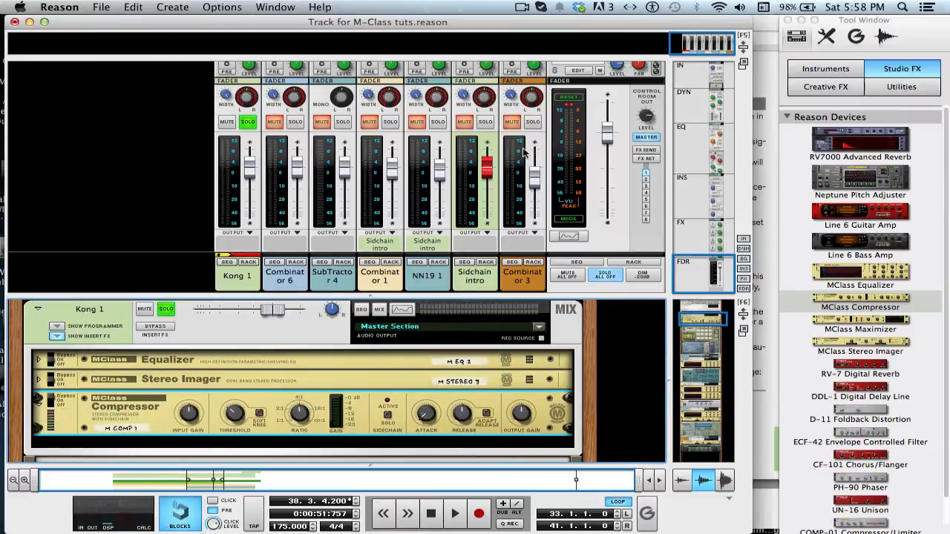
During playback, adjust the compressor's ratio and lower its threshold to about -36.0 dB
{"action": "key", "text": "space"}
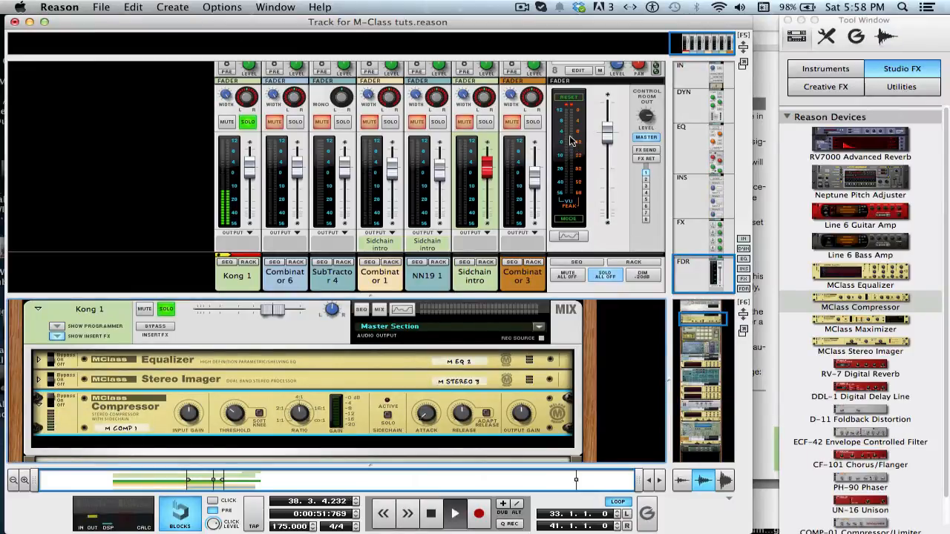
{"action": "left_click", "coordinate": [50, 399]}
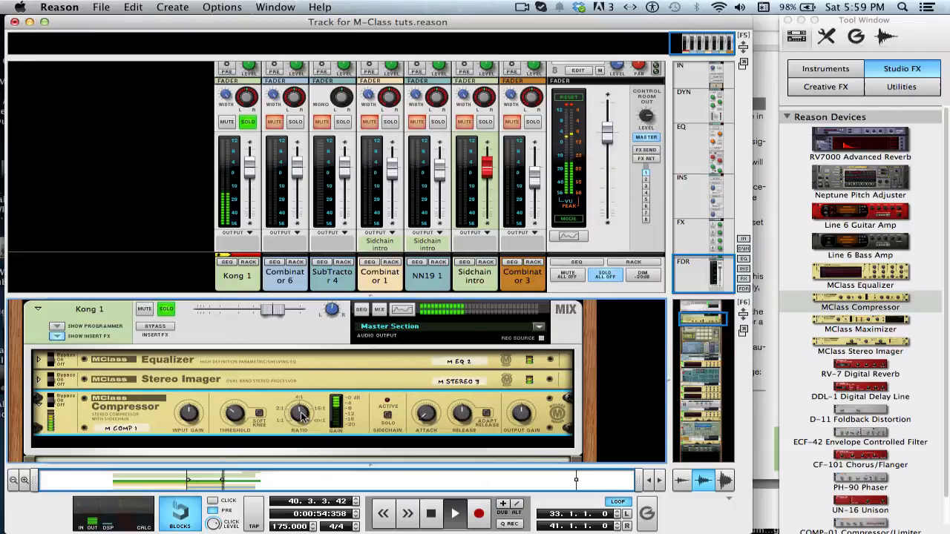
{"action": "mouse_move", "coordinate": [302, 421]}
{"action": "left_click_drag", "start_coordinate": [302, 422], "coordinate": [291, 383]}
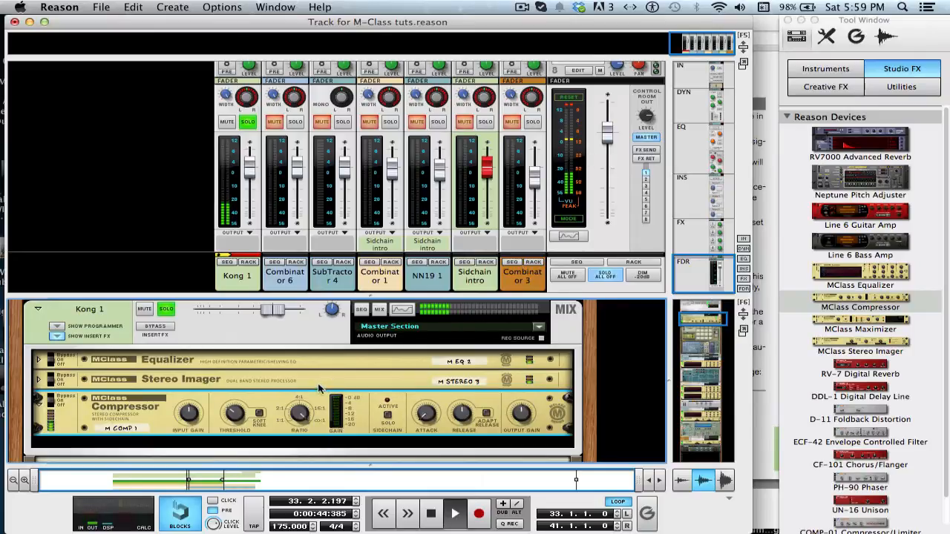
{"action": "left_click_drag", "start_coordinate": [299, 414], "coordinate": [300, 432]}
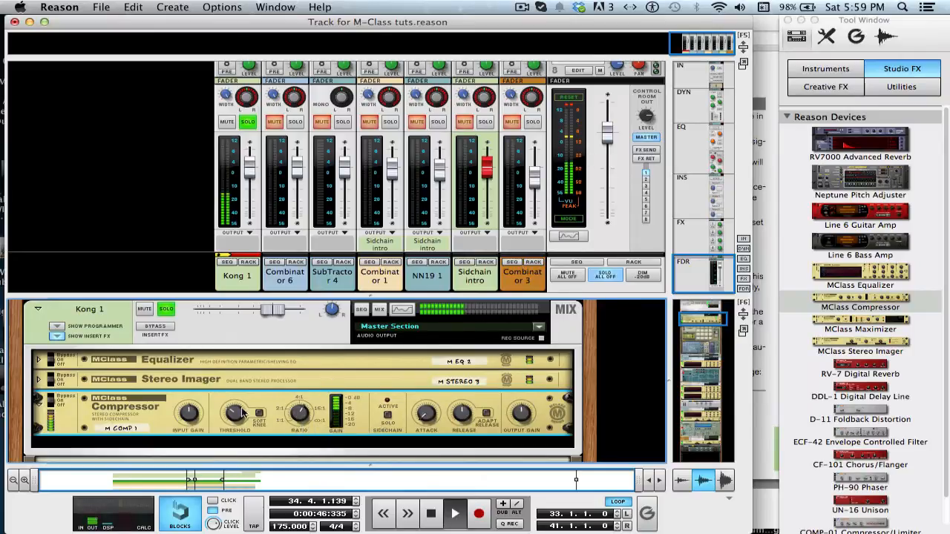
{"action": "left_click_drag", "start_coordinate": [234, 413], "coordinate": [239, 430]}
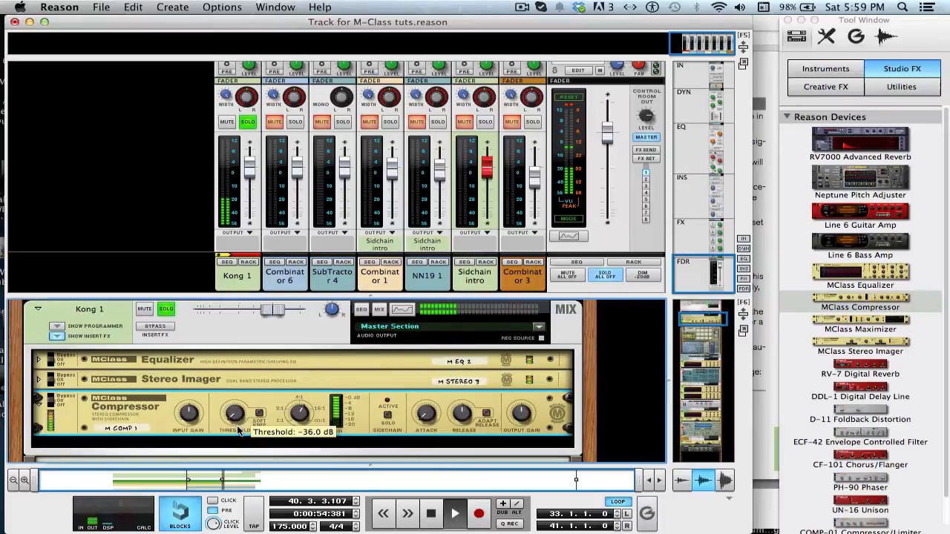
Retune the Kong compressor, setting the ratio to about 2.04:1 and the threshold to about -24.1 dB, and nudge the release
{"action": "mouse_move", "coordinate": [237, 428]}
{"action": "left_mouse_down"}
{"action": "mouse_move", "coordinate": [222, 398]}
{"action": "mouse_move", "coordinate": [226, 415]}
{"action": "left_mouse_up"}
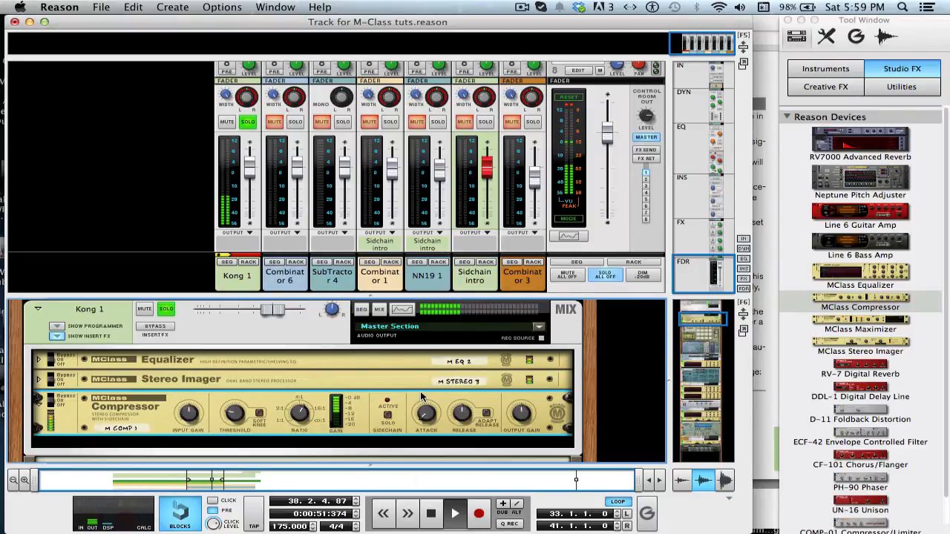
{"action": "key", "text": "space"}
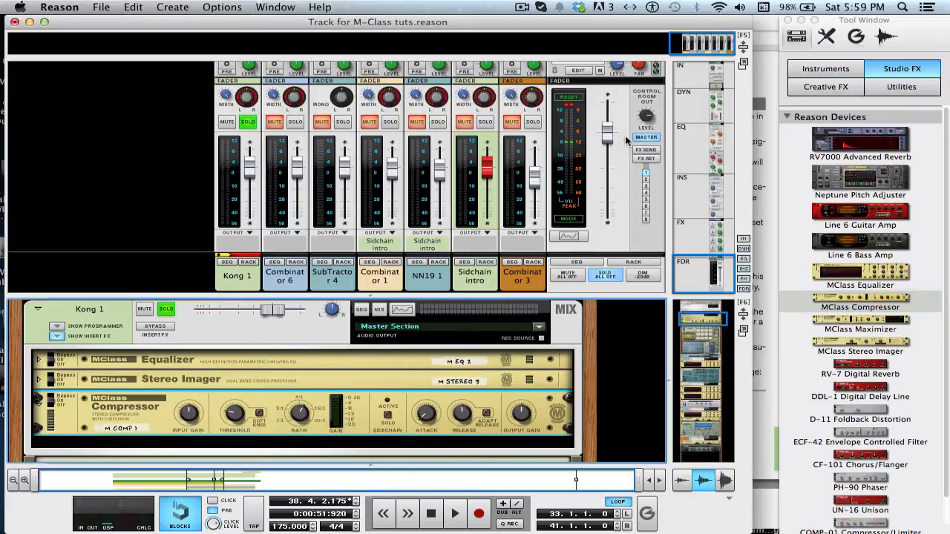
{"action": "mouse_move", "coordinate": [373, 296]}
{"action": "left_mouse_down"}
{"action": "mouse_move", "coordinate": [372, 212]}
{"action": "mouse_move", "coordinate": [370, 295]}
{"action": "mouse_move", "coordinate": [369, 282]}
{"action": "left_mouse_up"}
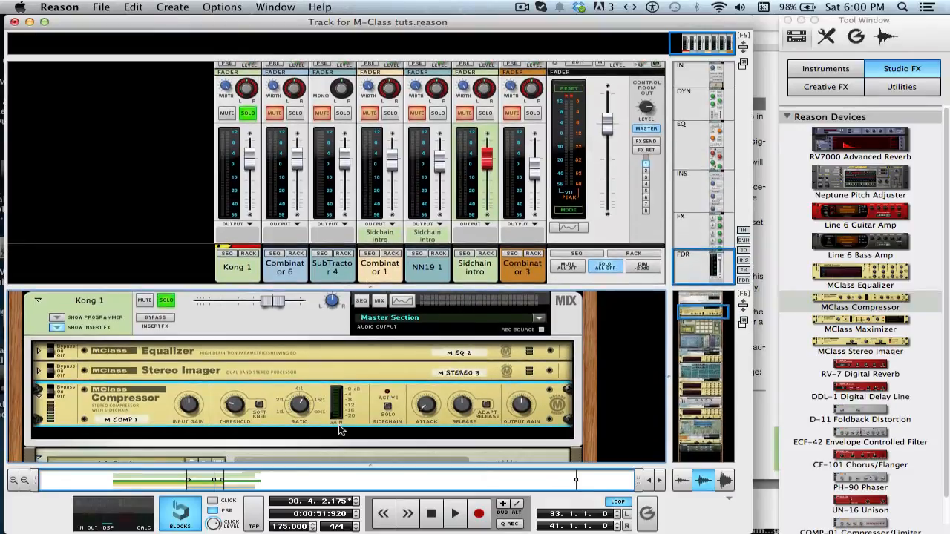
{"action": "left_click_drag", "start_coordinate": [301, 406], "coordinate": [311, 427]}
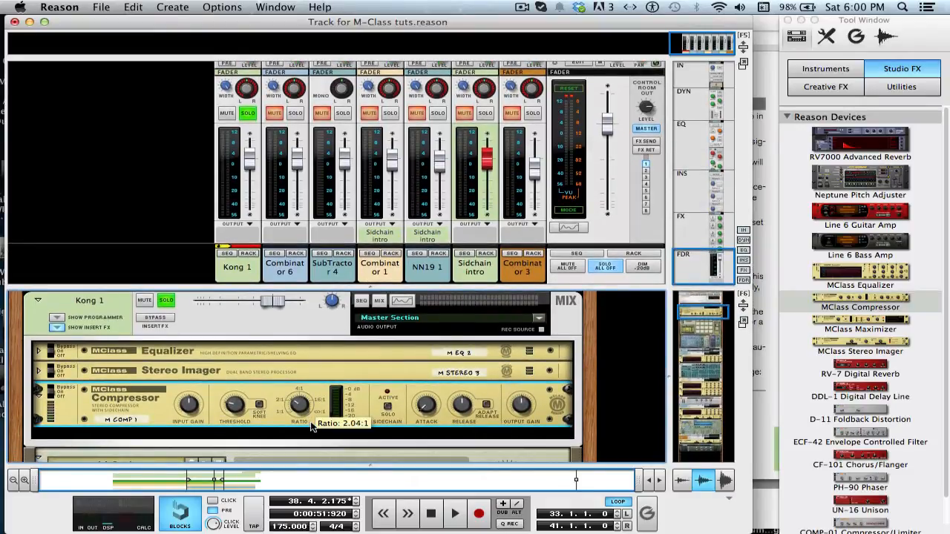
{"action": "left_click_drag", "start_coordinate": [237, 407], "coordinate": [235, 400]}
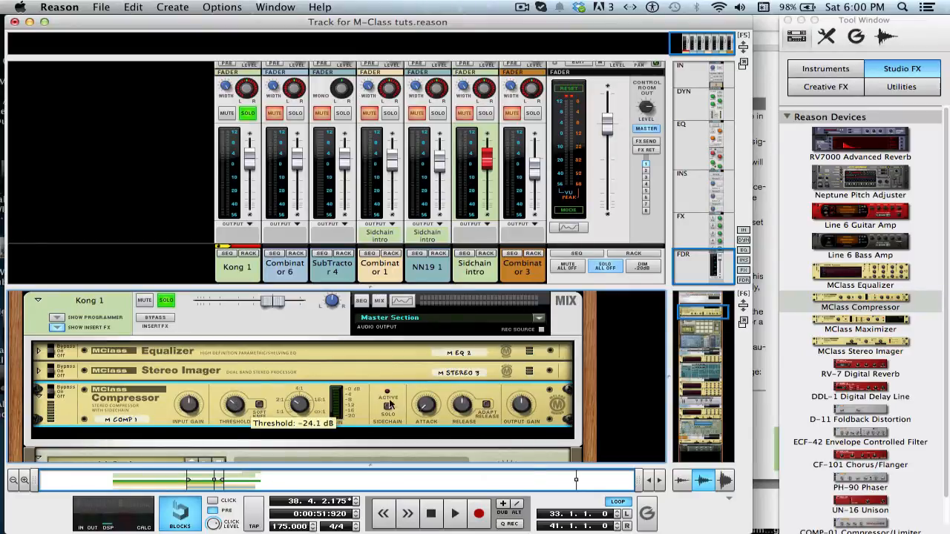
{"action": "mouse_move", "coordinate": [463, 406]}
{"action": "left_mouse_down"}
{"action": "mouse_move", "coordinate": [465, 414]}
{"action": "mouse_move", "coordinate": [461, 403]}
{"action": "left_mouse_up"}
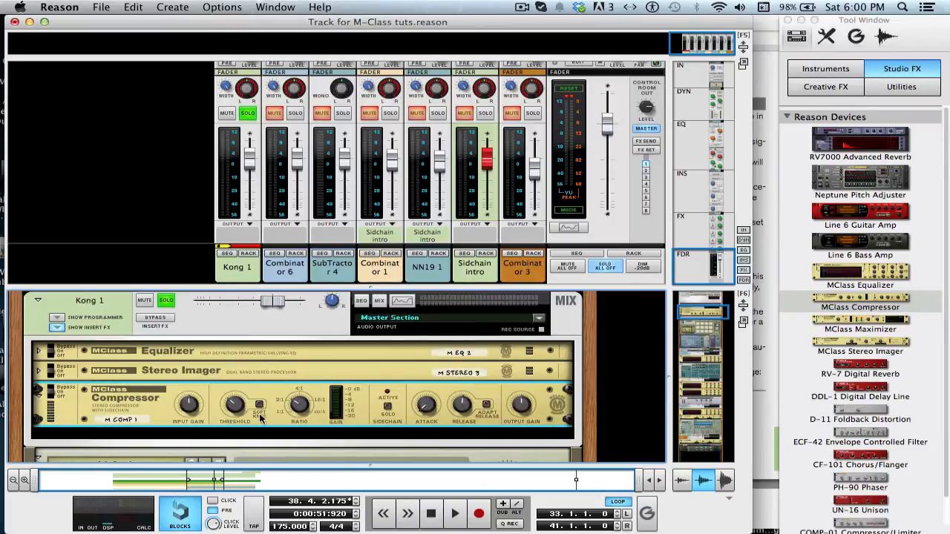
Play the song briefly, then unsolo the Kong channel
{"action": "key", "text": "space"}
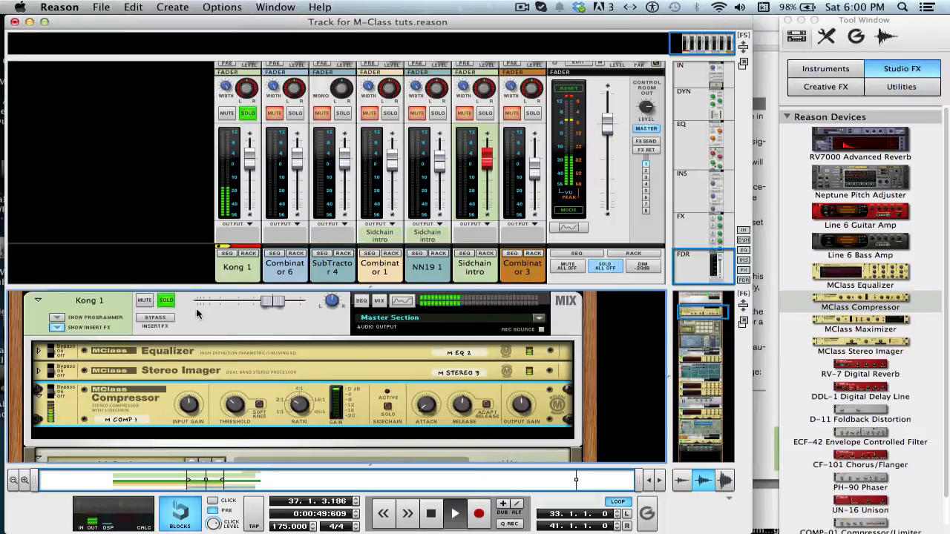
{"action": "key", "text": "space"}
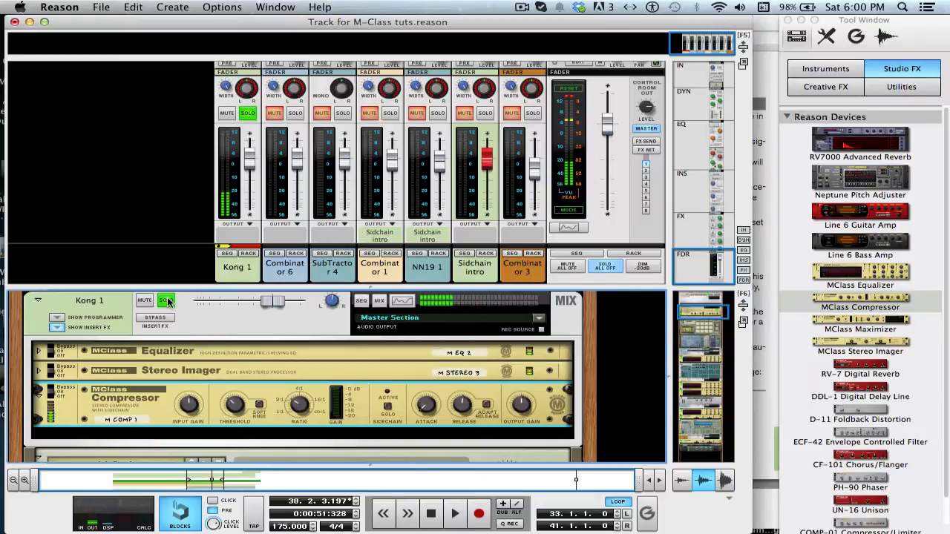
{"action": "left_click", "coordinate": [167, 300]}
Hide the mixer, move the rack view to Combinator 1, and solo it during playback
{"action": "key", "text": "F5"}
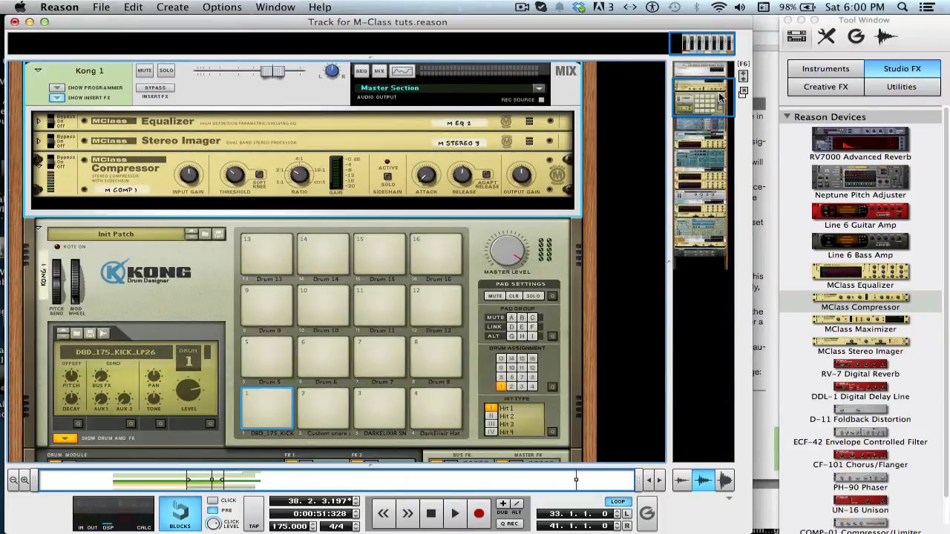
{"action": "left_click_drag", "start_coordinate": [695, 104], "coordinate": [691, 183]}
{"action": "key", "text": "space"}
{"action": "left_click", "coordinate": [167, 173]}
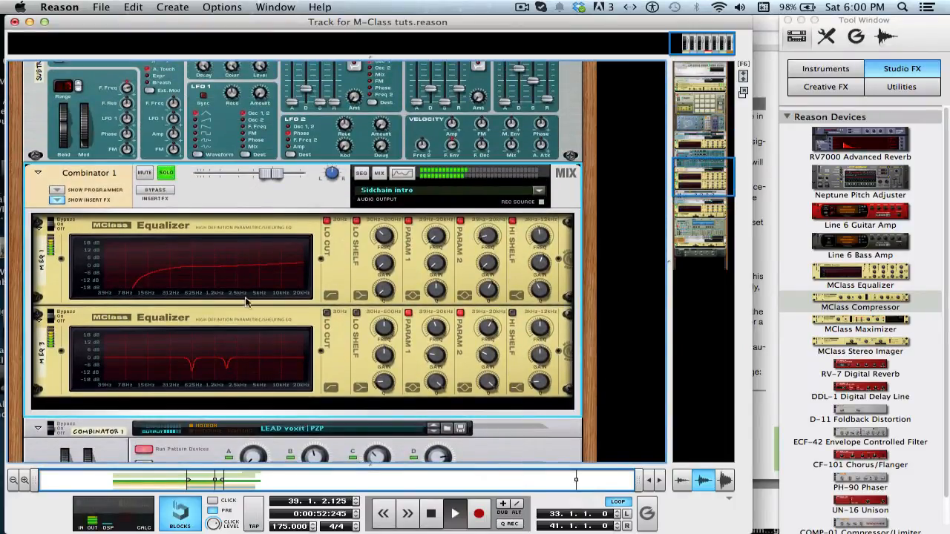
Insert an MClass Compressor into Combinator 1's insert effects, then adjust its ratio and set its threshold to about -21.3 dB
{"action": "left_click", "coordinate": [883, 306]}
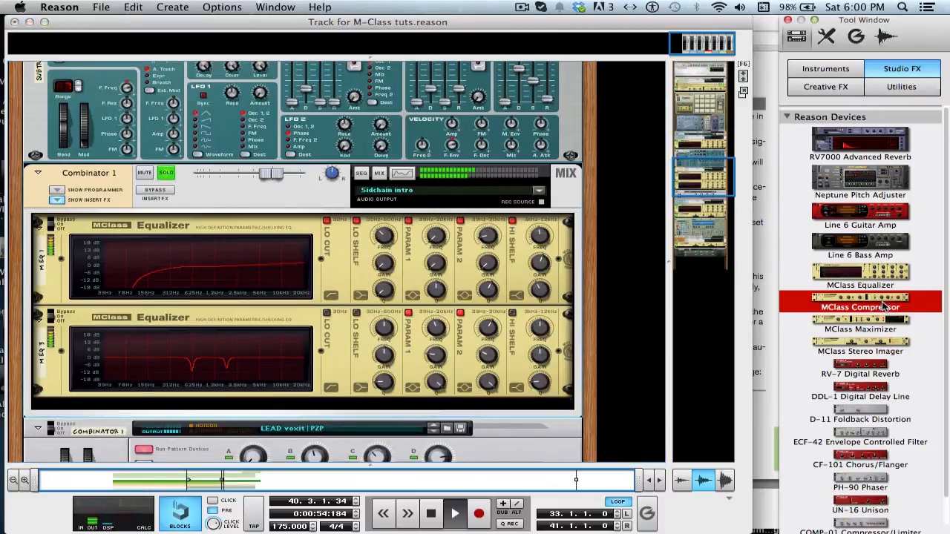
{"action": "left_click_drag", "start_coordinate": [883, 306], "coordinate": [405, 385]}
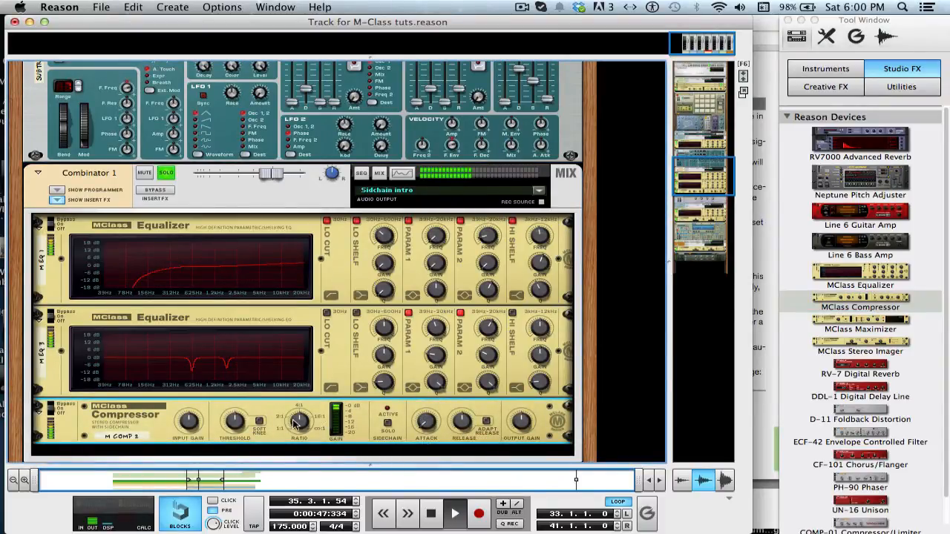
{"action": "left_click_drag", "start_coordinate": [295, 422], "coordinate": [298, 432]}
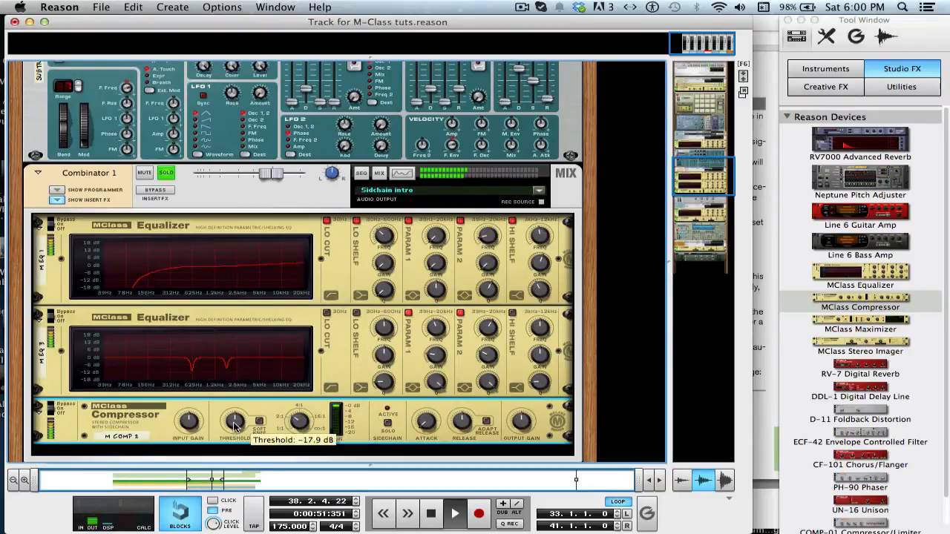
{"action": "mouse_move", "coordinate": [234, 425]}
{"action": "left_mouse_down"}
{"action": "mouse_move", "coordinate": [238, 439]}
{"action": "mouse_move", "coordinate": [236, 430]}
{"action": "left_mouse_up"}
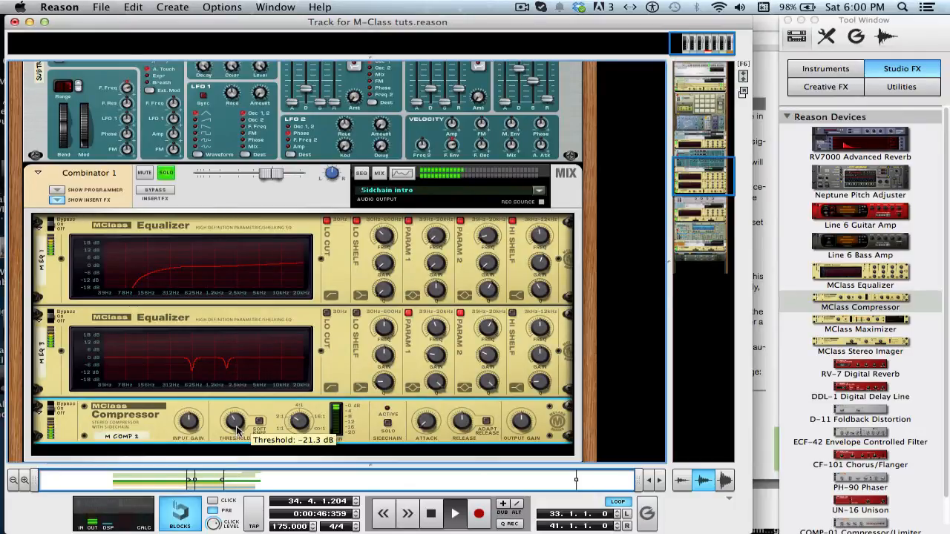
{"action": "left_click_drag", "start_coordinate": [237, 429], "coordinate": [237, 429]}
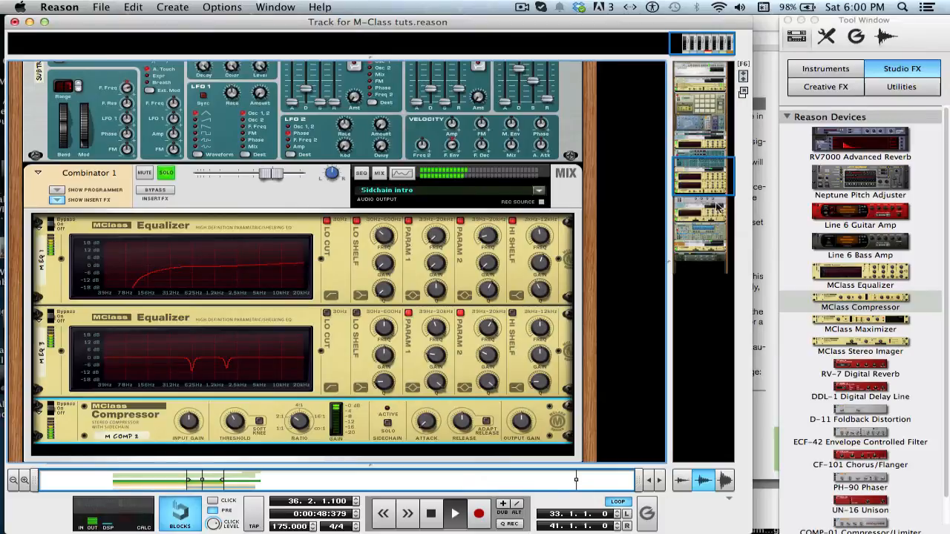
Unsolo Combinator 1 and add an MClass Compressor to the Master Section's insert effects
{"action": "left_click", "coordinate": [166, 175]}
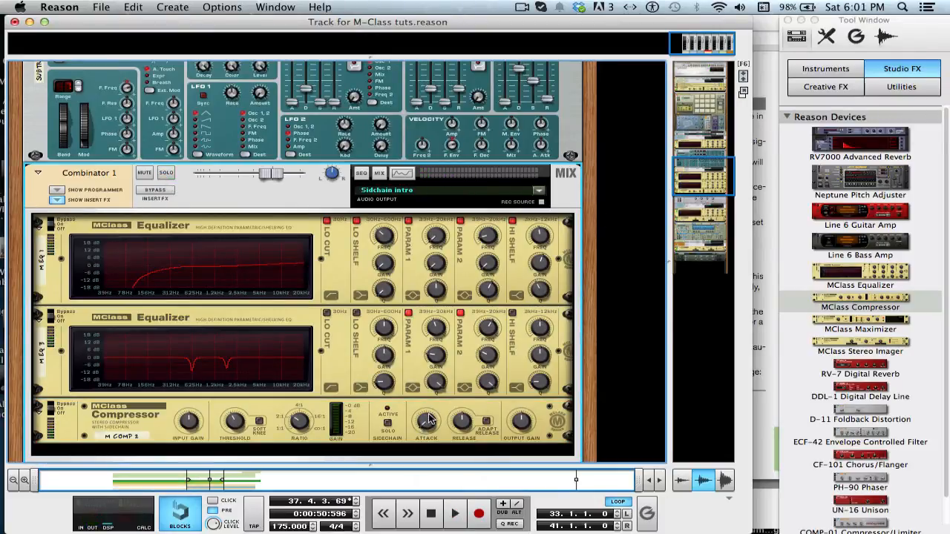
{"action": "left_click_drag", "start_coordinate": [692, 181], "coordinate": [701, 132]}
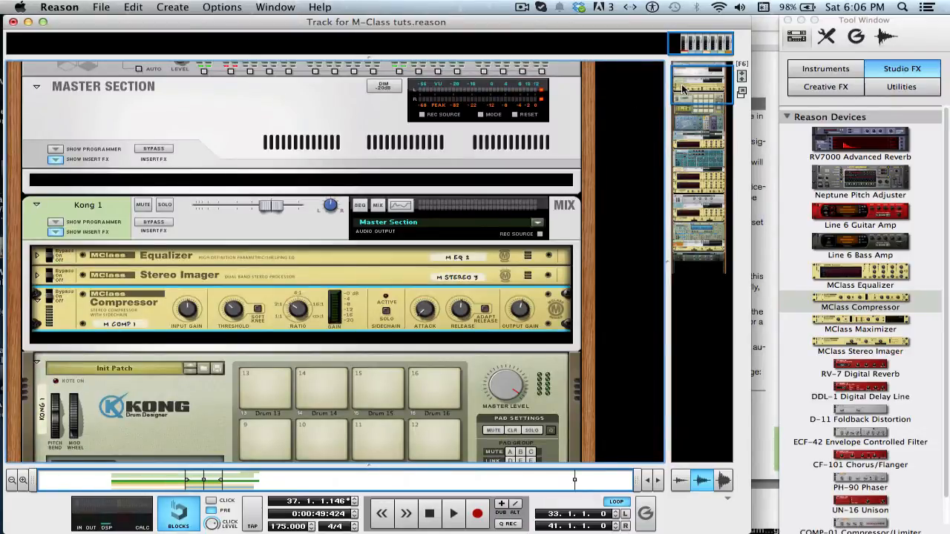
{"action": "left_click_drag", "start_coordinate": [683, 87], "coordinate": [728, 65]}
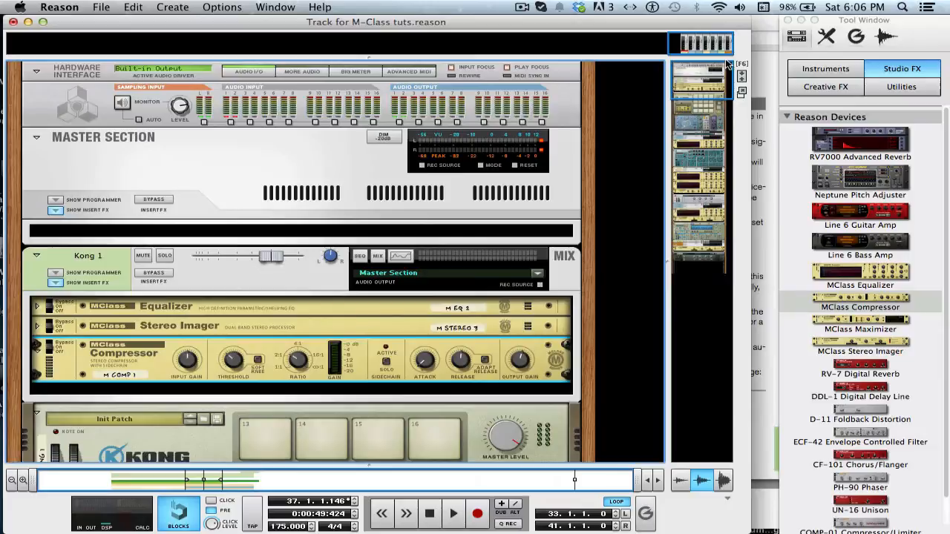
{"action": "scroll", "coordinate": [588, 111], "scroll_direction": "down", "scroll_amount": 3}
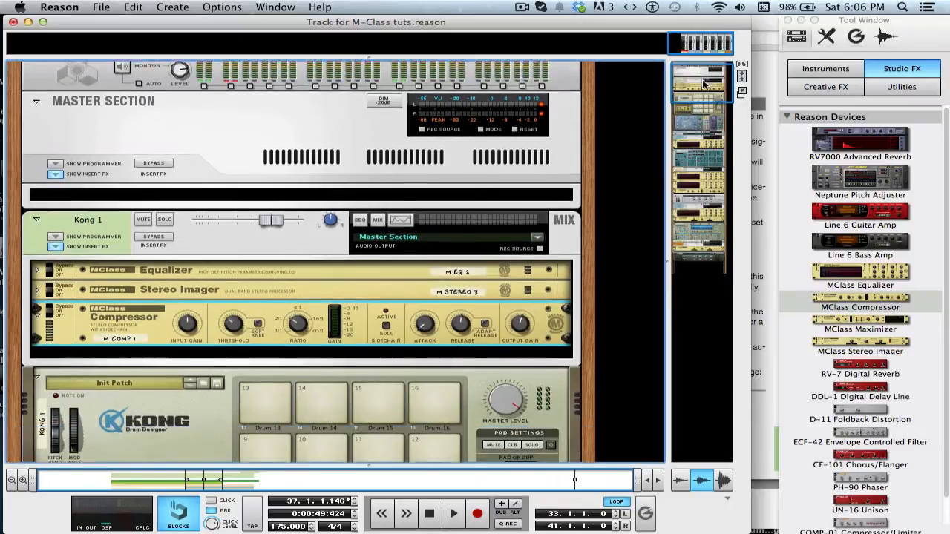
{"action": "scroll", "coordinate": [540, 123], "scroll_direction": "up", "scroll_amount": 3}
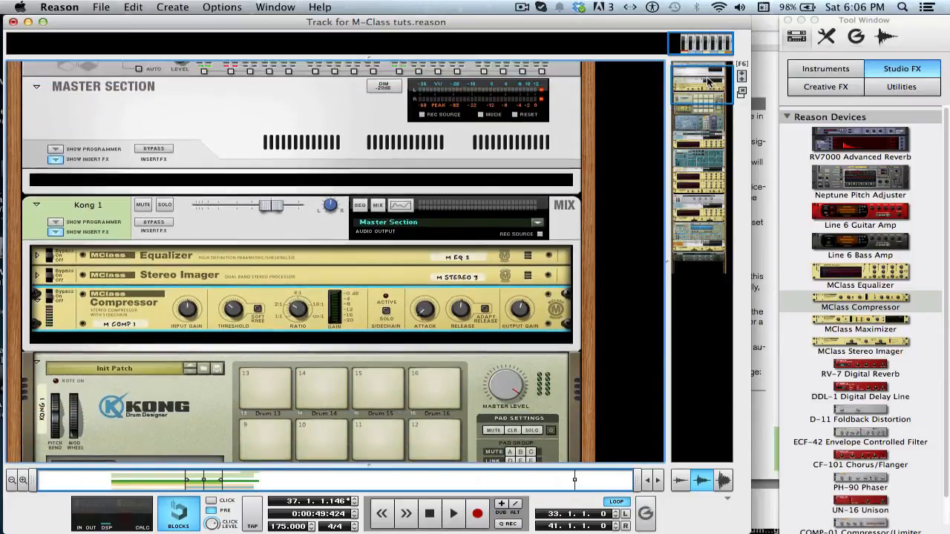
{"action": "left_click", "coordinate": [424, 238]}
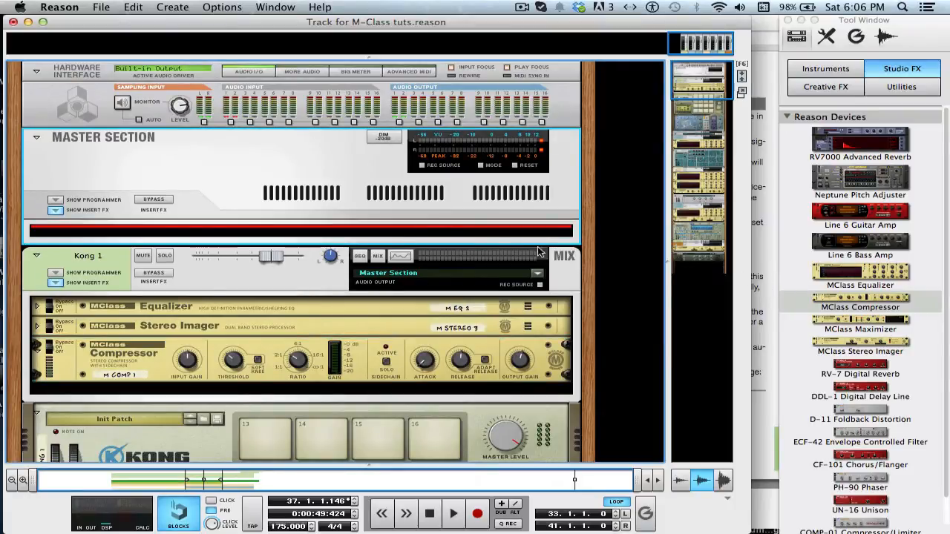
{"action": "key", "text": "space"}
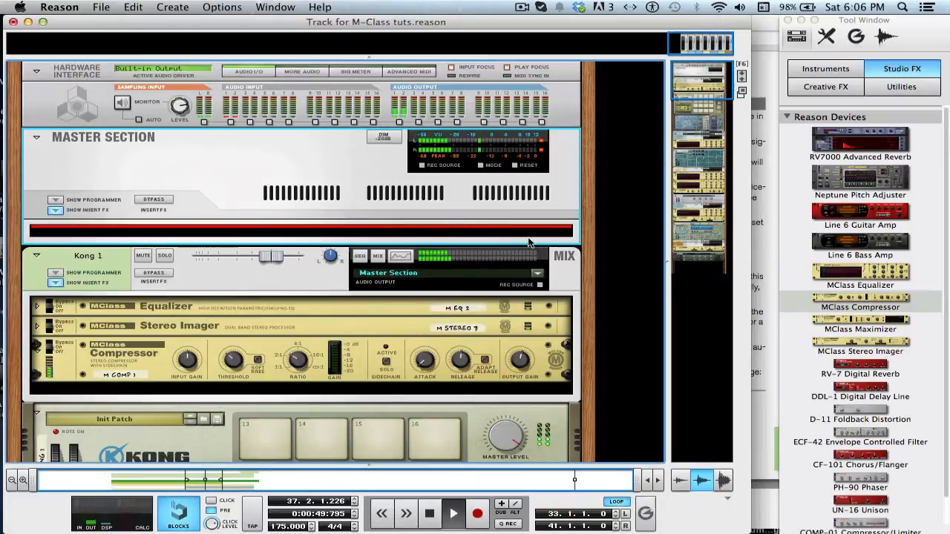
{"action": "left_click_drag", "start_coordinate": [879, 302], "coordinate": [280, 226]}
{"action": "key", "text": "space"}
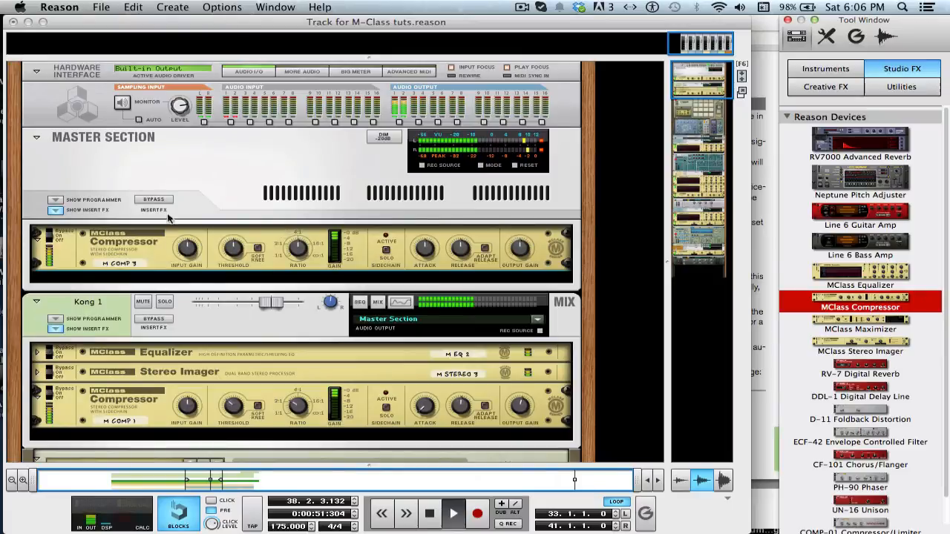
Bypass the Master Section's insert effects and reopen the mixer to compare during playback
{"action": "left_click", "coordinate": [147, 200]}
{"action": "key", "text": "space"}
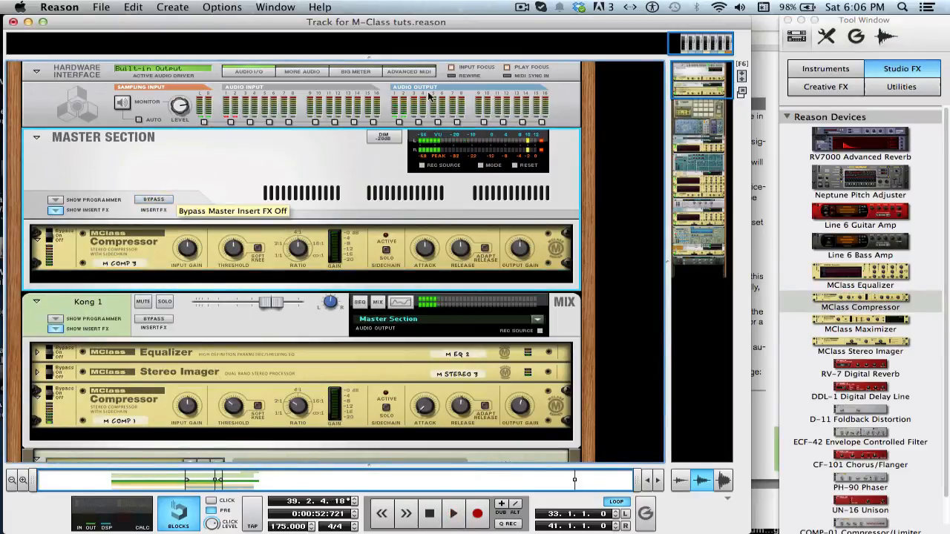
{"action": "left_click_drag", "start_coordinate": [613, 56], "coordinate": [613, 290]}
{"action": "key", "text": "space"}
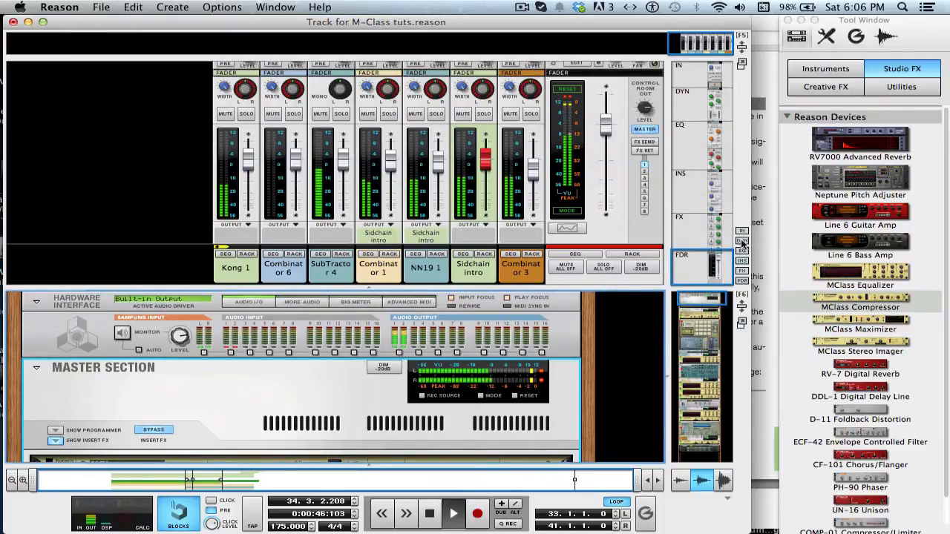
{"action": "key", "text": "space"}
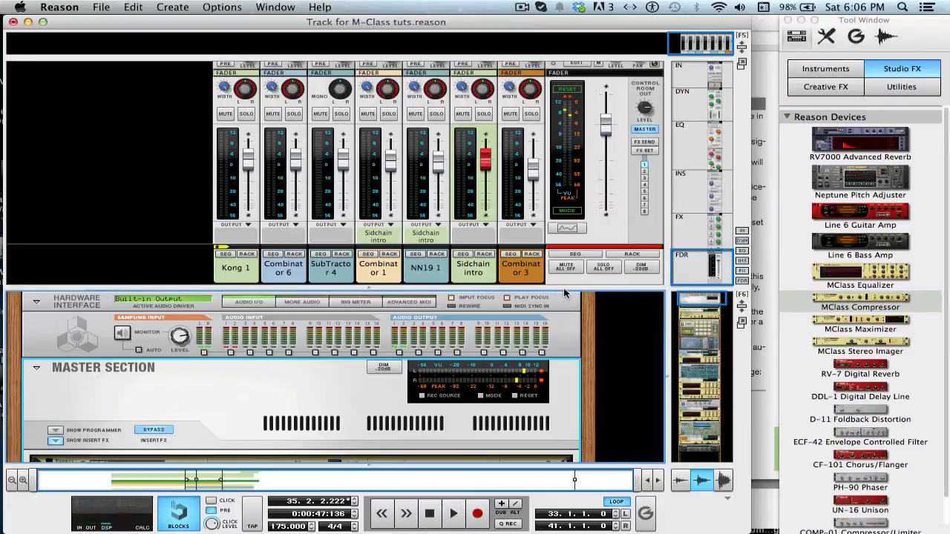
{"action": "key", "text": "space"}
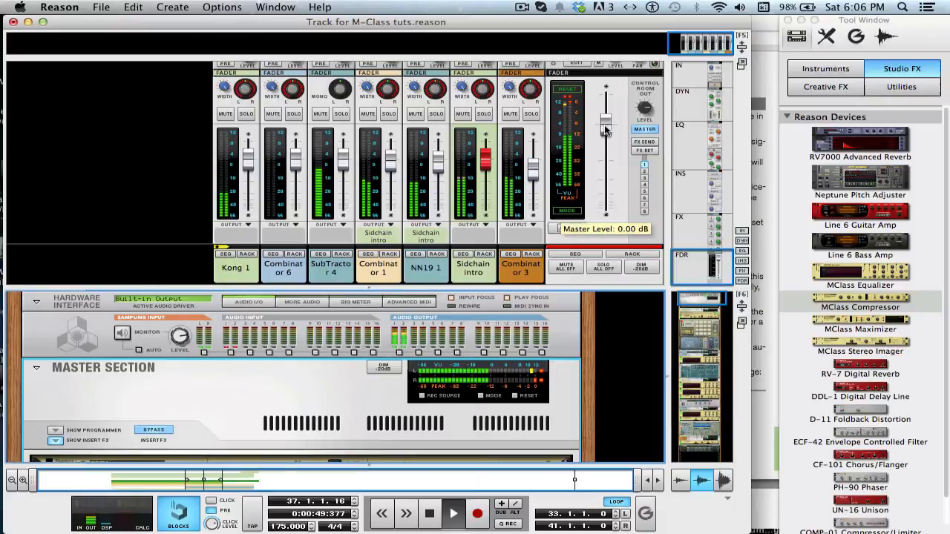
Set the master fader level to about -0.18 dB
{"action": "left_click_drag", "start_coordinate": [606, 130], "coordinate": [605, 125]}
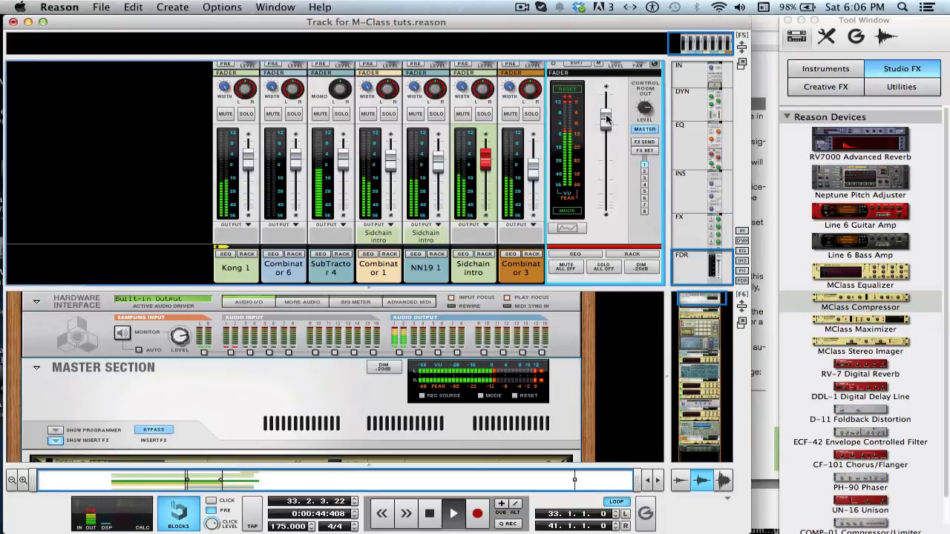
{"action": "mouse_move", "coordinate": [608, 124]}
{"action": "key", "text": "space"}
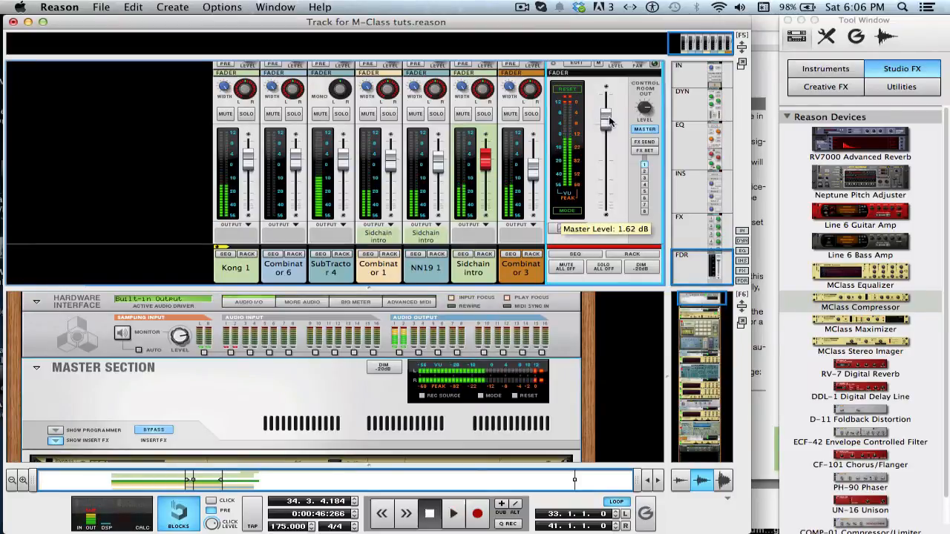
{"action": "left_click_drag", "start_coordinate": [609, 124], "coordinate": [608, 128]}
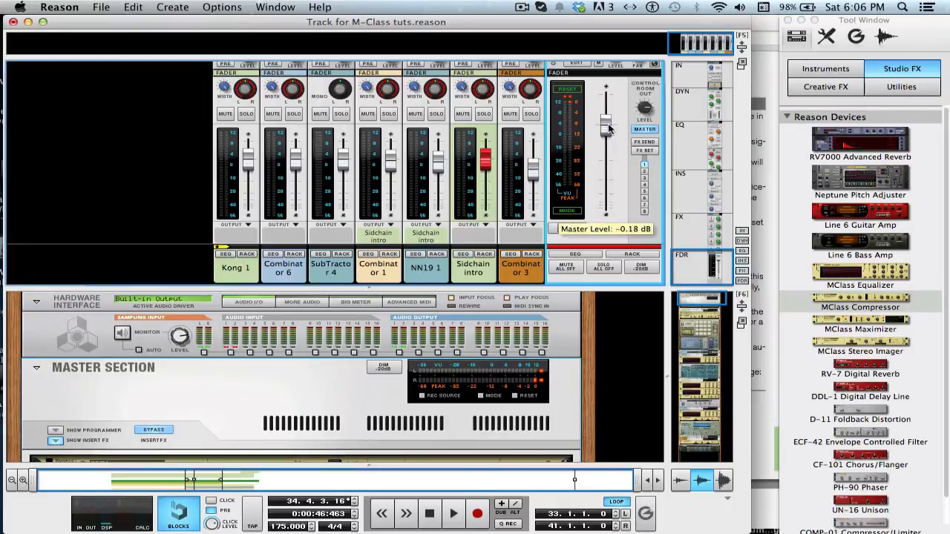
Shrink the mixer and re-enable the Master Section's insert effects
{"action": "left_click_drag", "start_coordinate": [601, 288], "coordinate": [584, 133]}
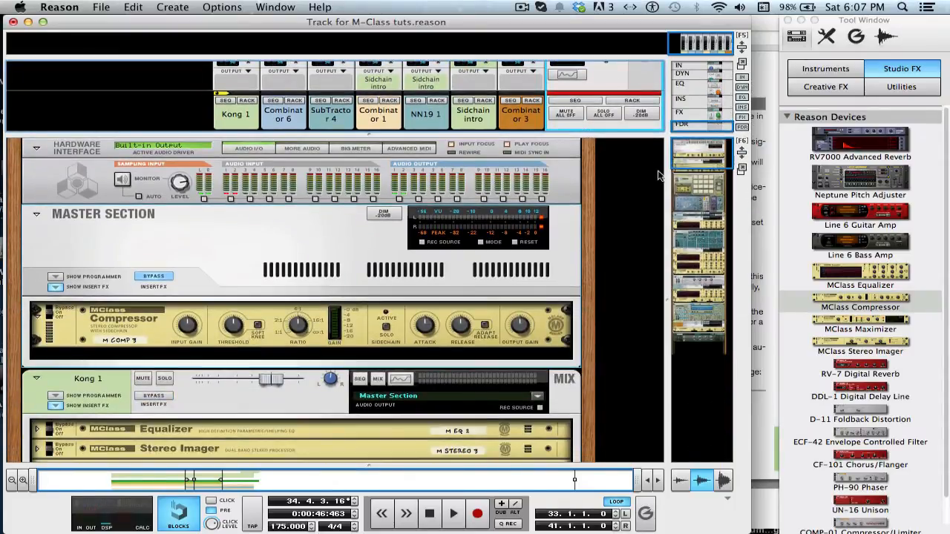
{"action": "left_click_drag", "start_coordinate": [709, 157], "coordinate": [708, 164]}
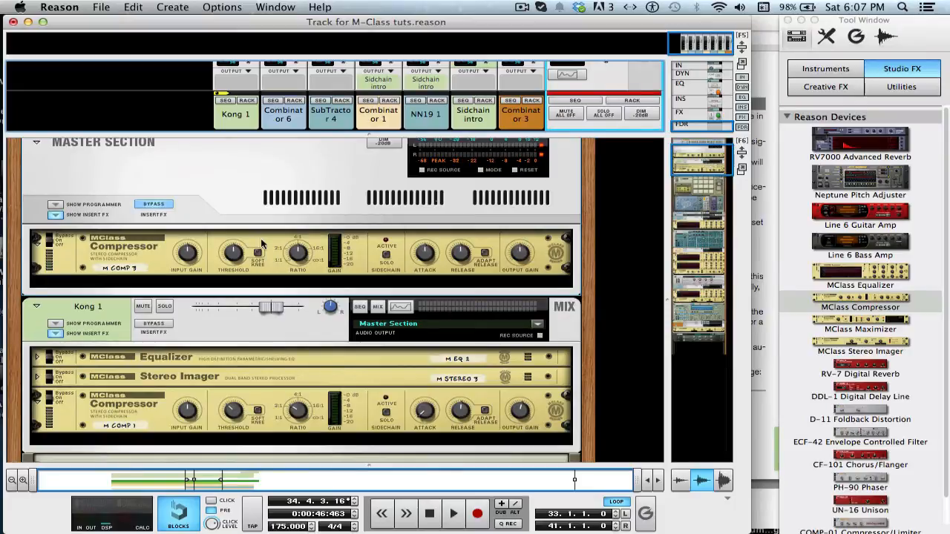
{"action": "left_click", "coordinate": [153, 205]}
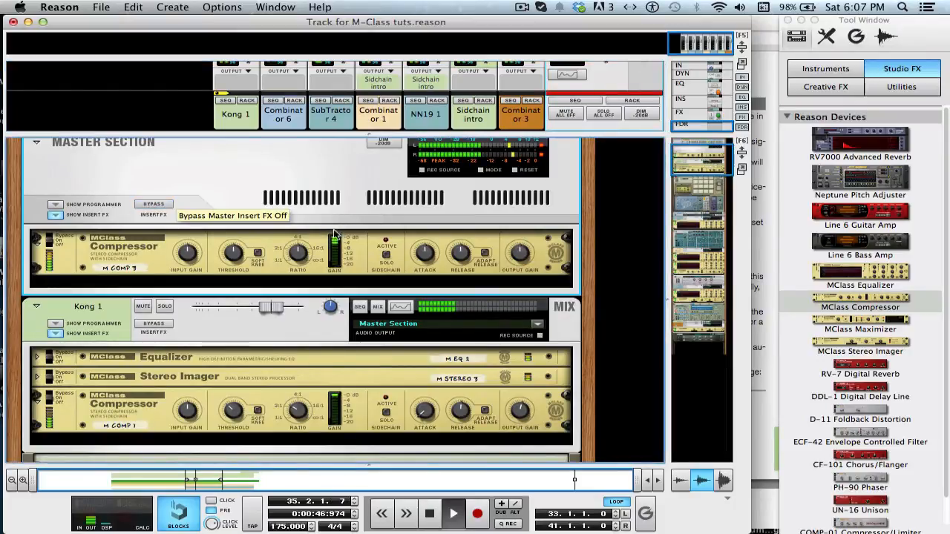
Lower the master compressor's attack, enable its Soft Knee, and start playback
{"action": "left_click_drag", "start_coordinate": [430, 253], "coordinate": [433, 266]}
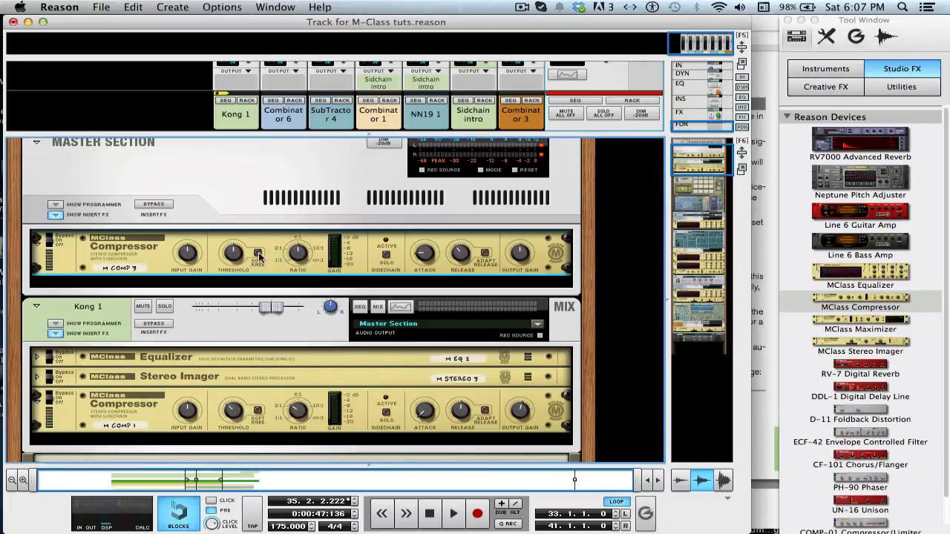
{"action": "left_click", "coordinate": [258, 255]}
{"action": "mouse_move", "coordinate": [306, 260]}
{"action": "key", "text": "space"}
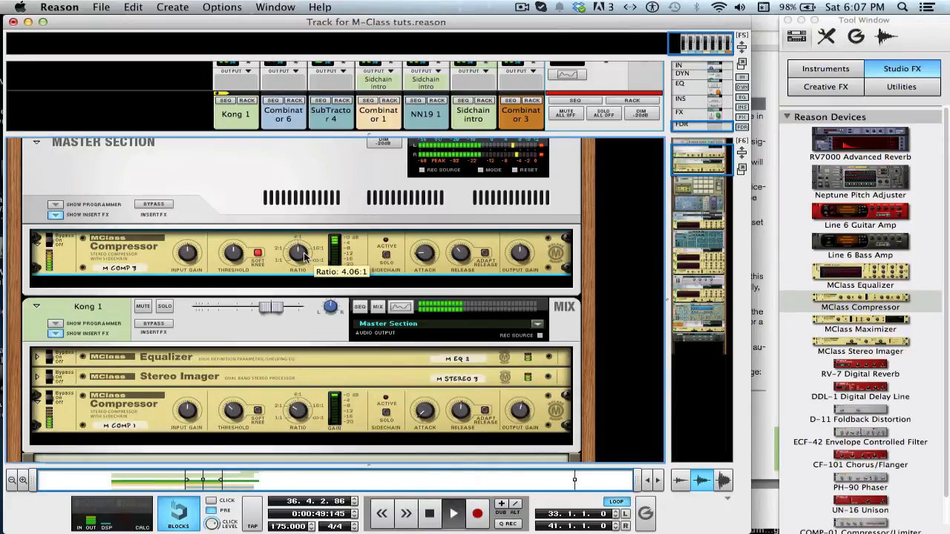
Lower the Master Section compressor's ratio and slightly raise its threshold while the track plays
{"action": "left_click_drag", "start_coordinate": [304, 256], "coordinate": [306, 265]}
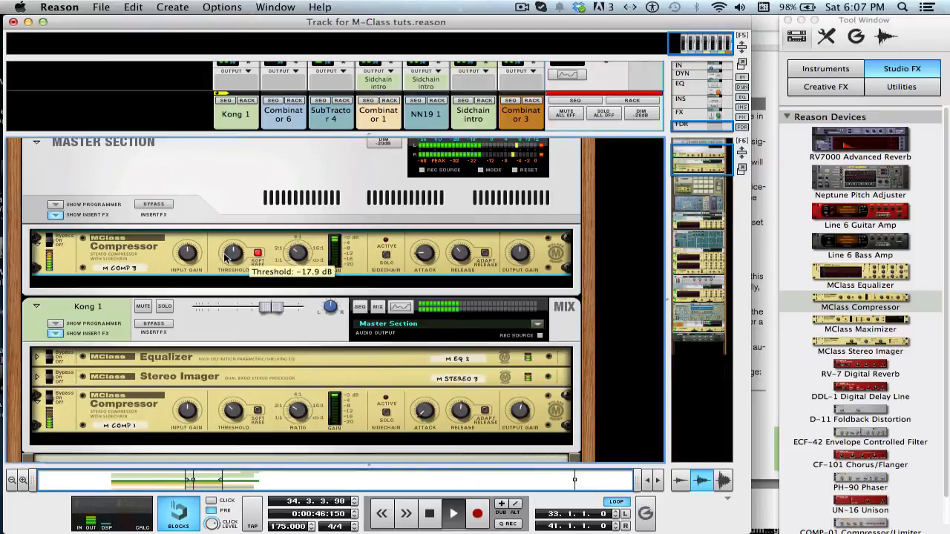
{"action": "left_click_drag", "start_coordinate": [231, 257], "coordinate": [230, 253]}
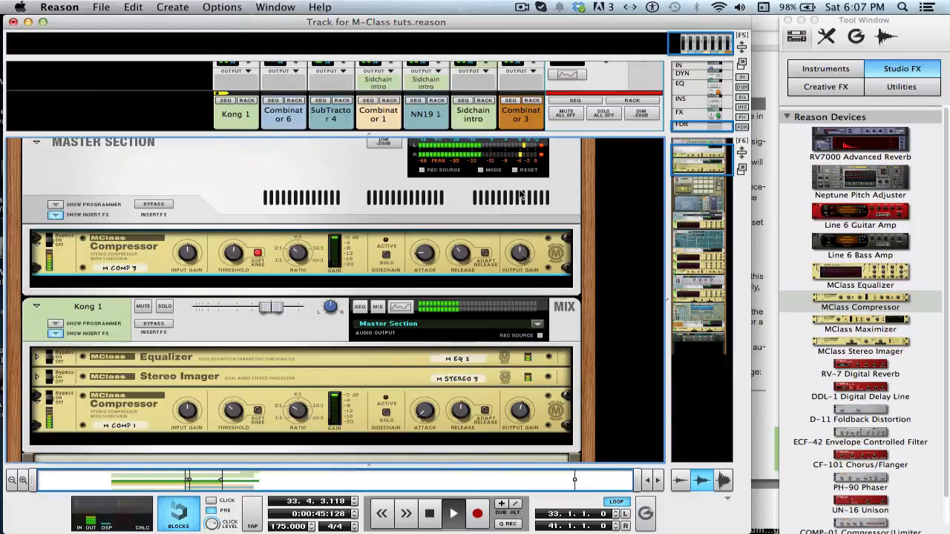
Raise the master fader slightly in the expanded mixer and stop playback
{"action": "left_click_drag", "start_coordinate": [538, 135], "coordinate": [545, 366]}
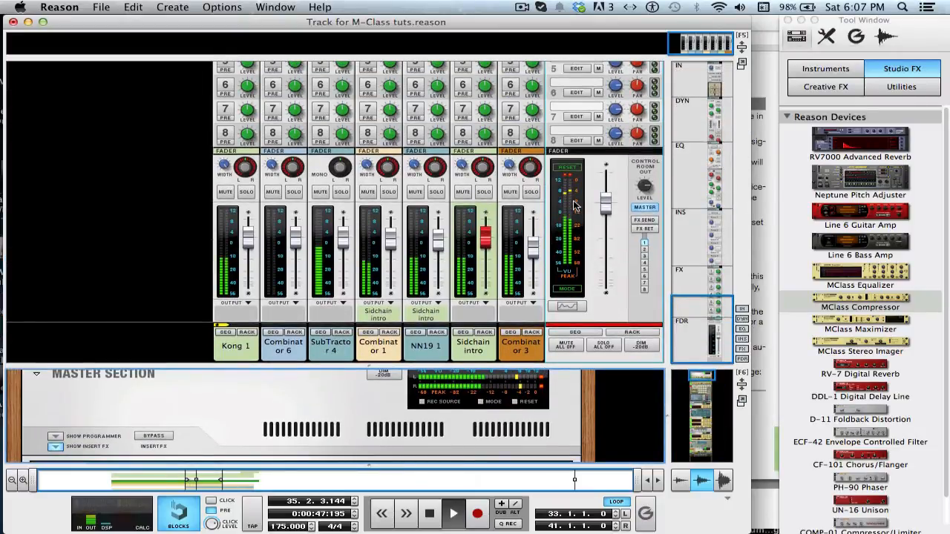
{"action": "left_click_drag", "start_coordinate": [604, 200], "coordinate": [602, 189]}
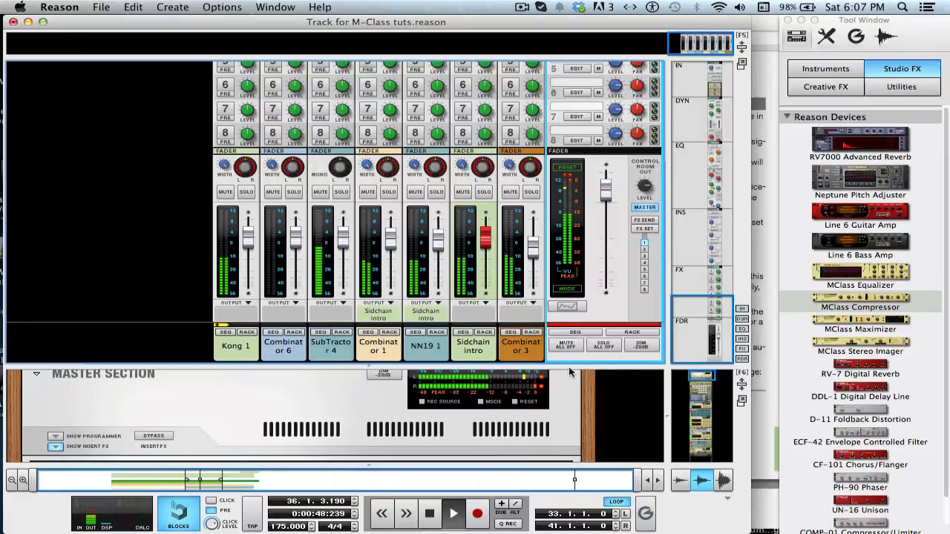
{"action": "key", "text": "space"}
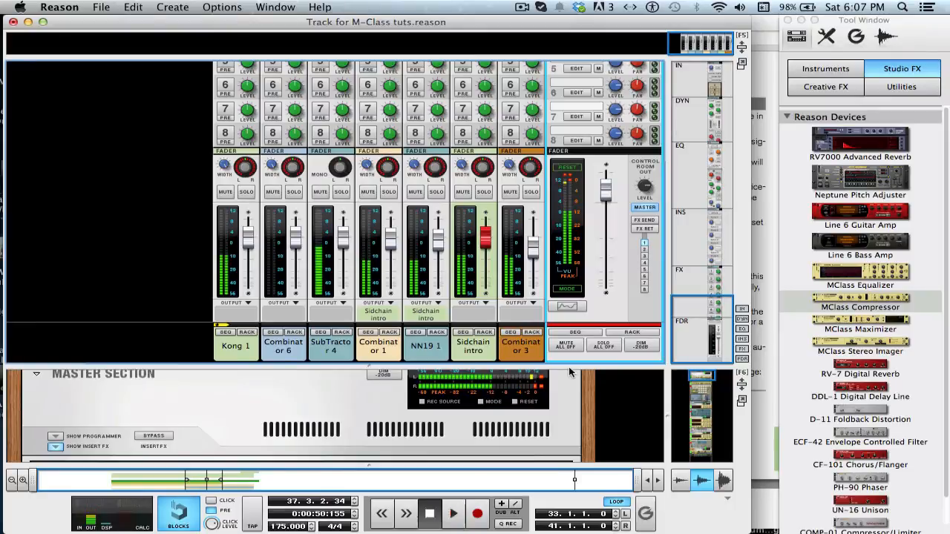
Lower the master fader slightly in the mixer and shrink the mixer back down
{"action": "left_click_drag", "start_coordinate": [570, 368], "coordinate": [580, 122]}
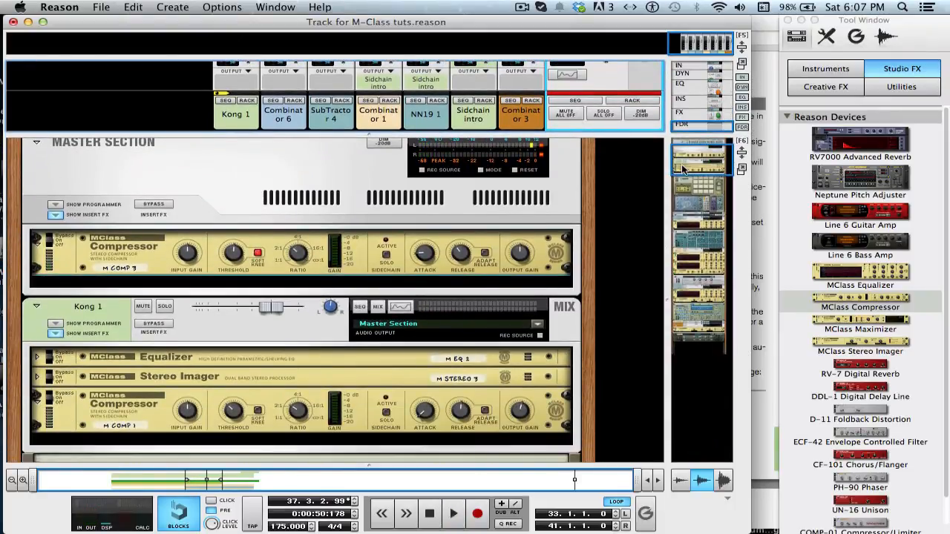
{"action": "left_click_drag", "start_coordinate": [645, 135], "coordinate": [645, 302]}
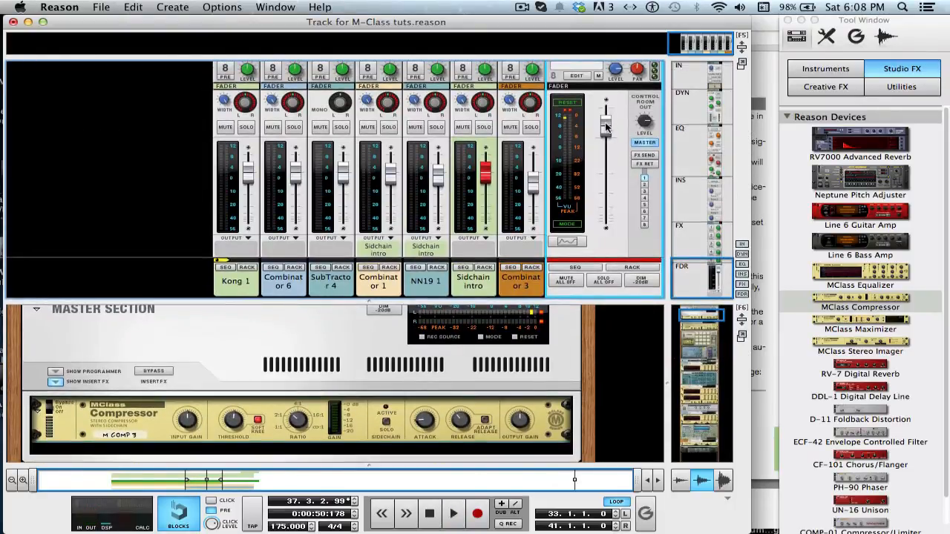
{"action": "left_click_drag", "start_coordinate": [606, 126], "coordinate": [606, 138]}
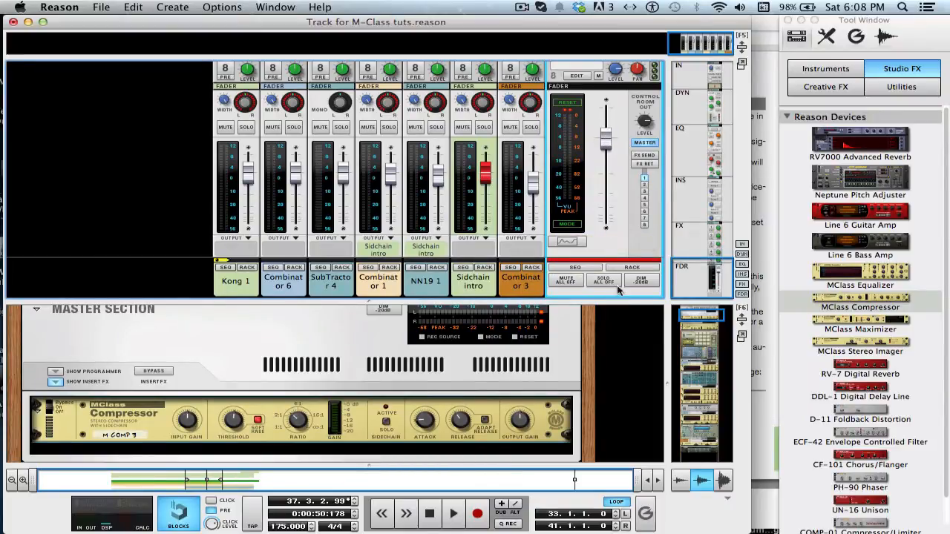
{"action": "left_click_drag", "start_coordinate": [618, 299], "coordinate": [583, 32]}
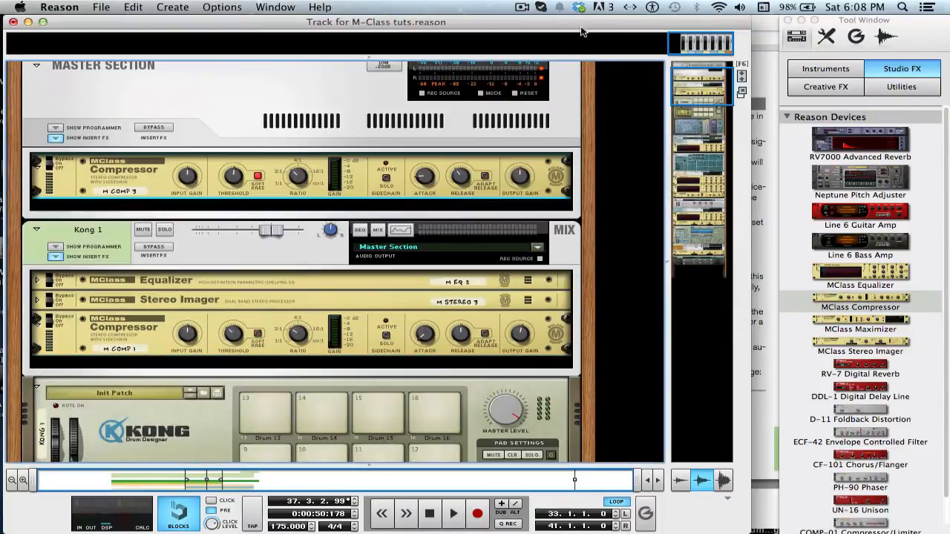
{"action": "left_click", "coordinate": [702, 85]}
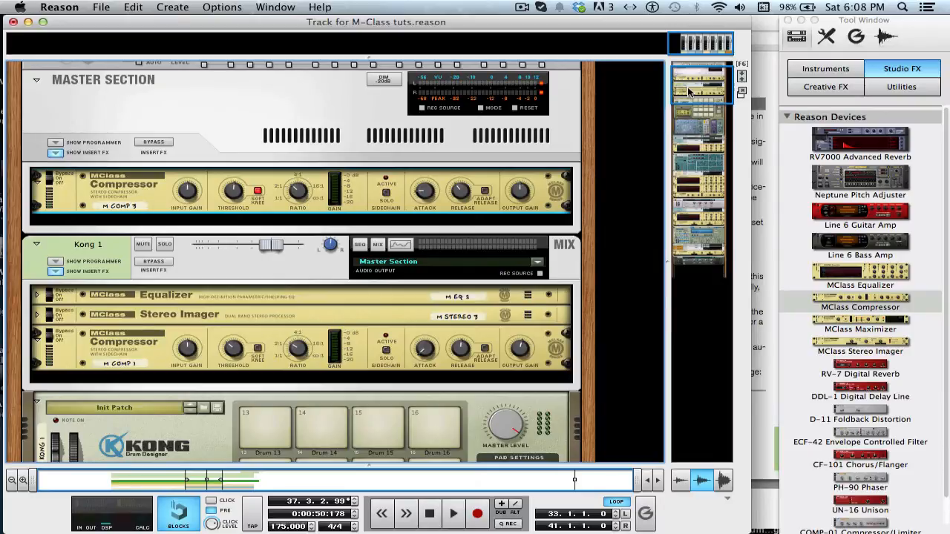
{"action": "scroll", "coordinate": [689, 92], "scroll_direction": "down", "scroll_amount": 3}
{"action": "scroll", "coordinate": [689, 92], "scroll_direction": "up", "scroll_amount": 3}
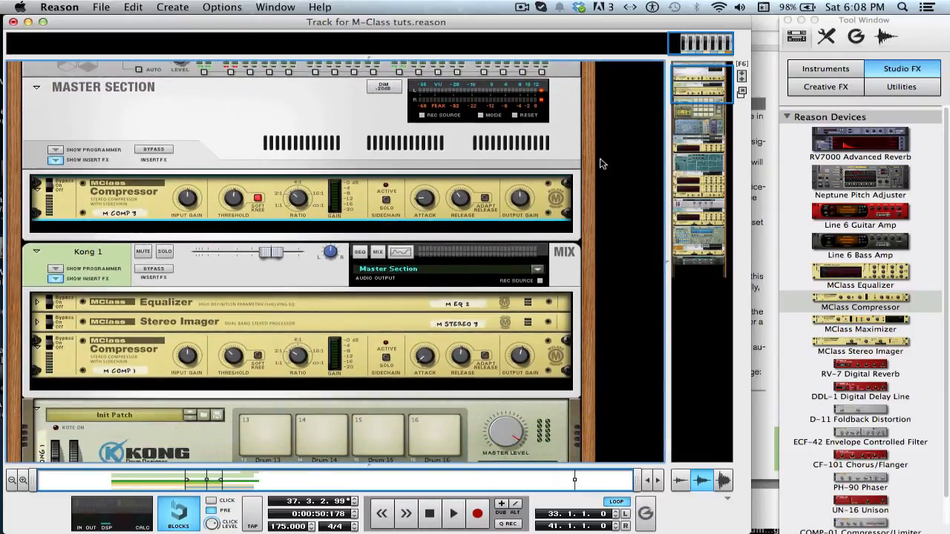